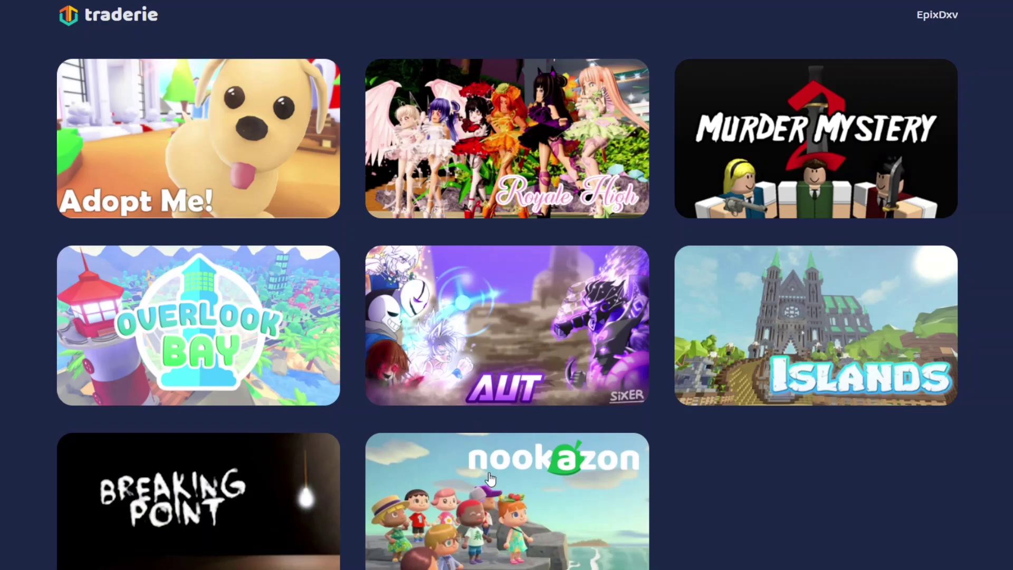
pyautogui.scroll(-5, 490, 478)
# Enter the Overlook Bay section and expand the full list of Today's Hot Items.
pyautogui.click(175, 324)
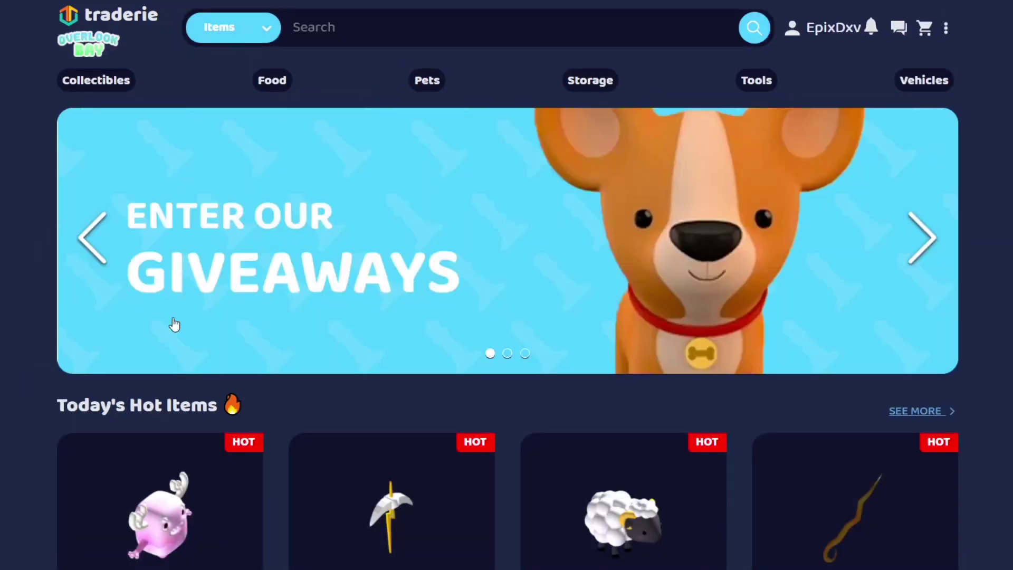
pyautogui.scroll(-3, 988, 275)
pyautogui.scroll(-2, 988, 278)
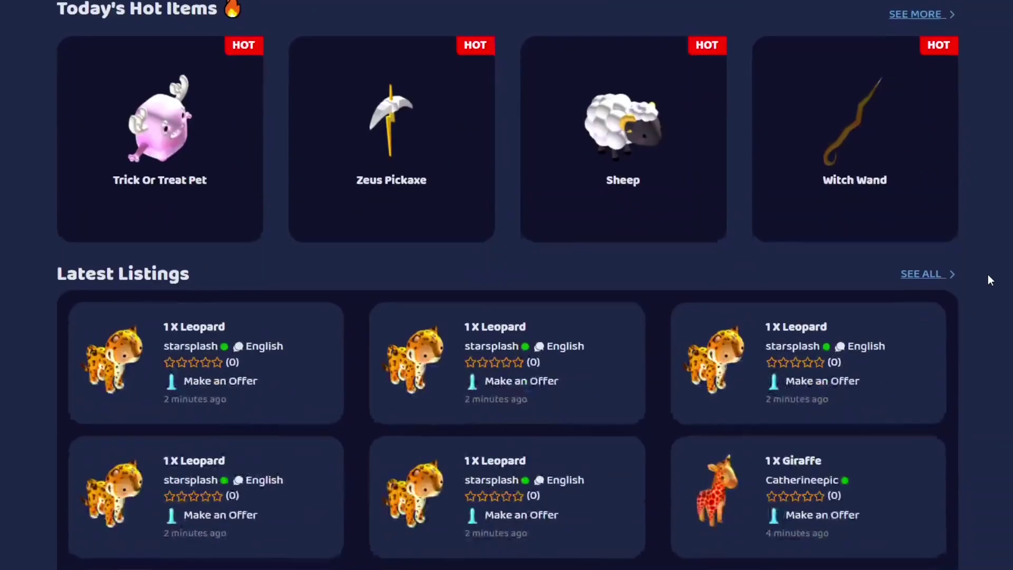
pyautogui.scroll(2, 988, 275)
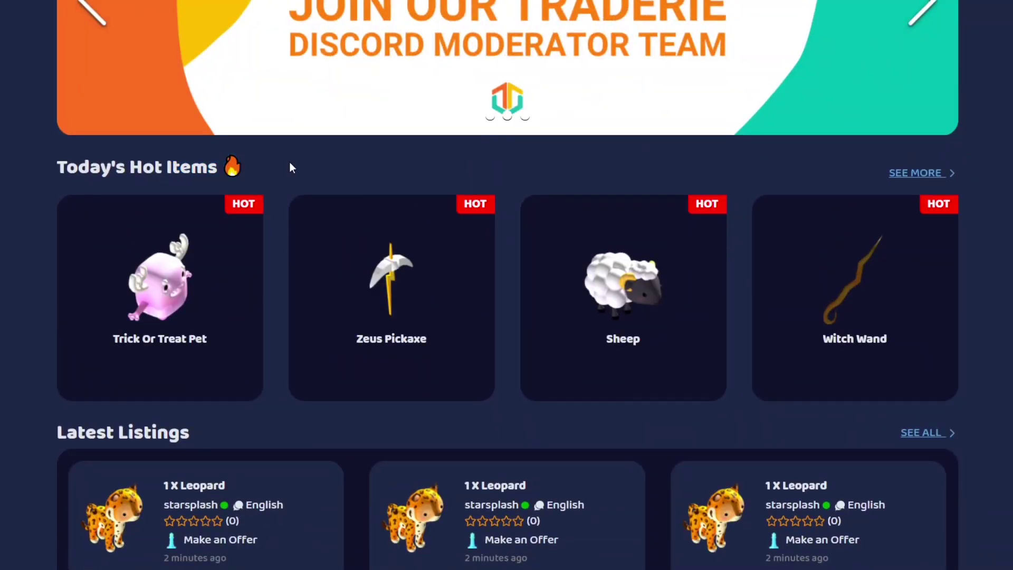
pyautogui.click(916, 174)
pyautogui.scroll(-1, 758, 248)
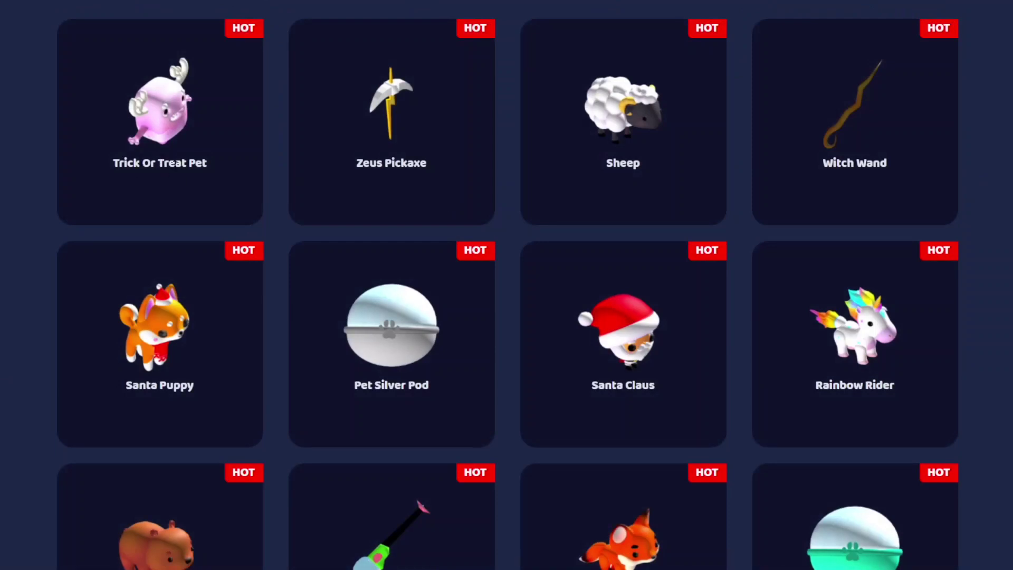
pyautogui.scroll(1, 985, 242)
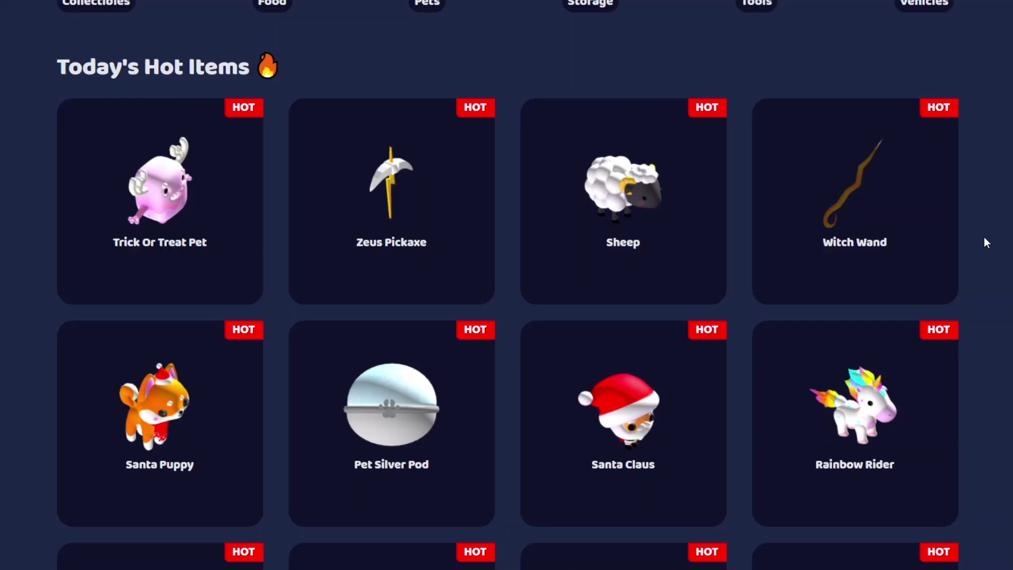
pyautogui.scroll(-1, 985, 242)
pyautogui.scroll(-3, 986, 243)
pyautogui.scroll(-2, 986, 243)
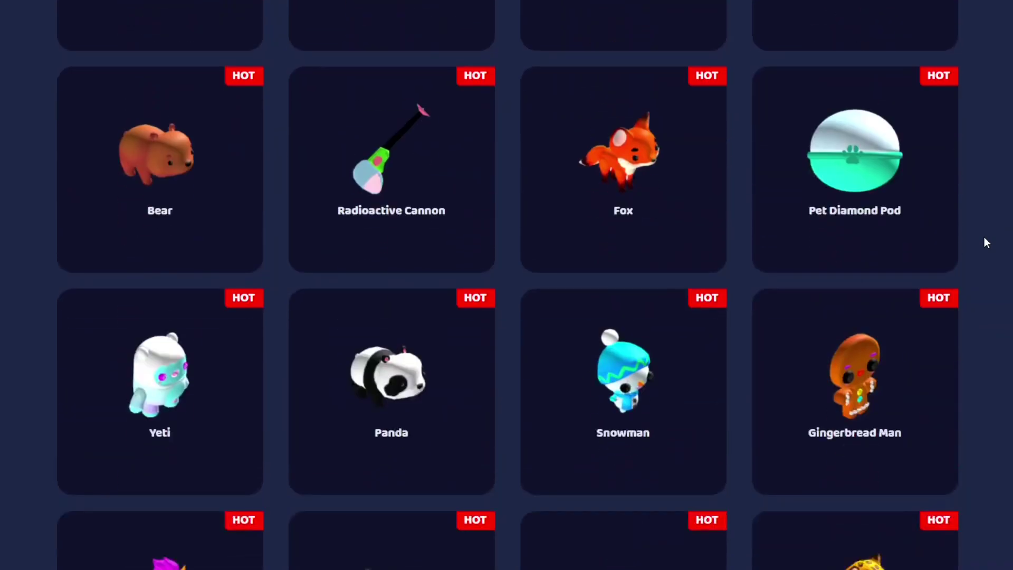
pyautogui.scroll(-1, 986, 243)
pyautogui.scroll(-2, 985, 243)
pyautogui.scroll(-5, 986, 242)
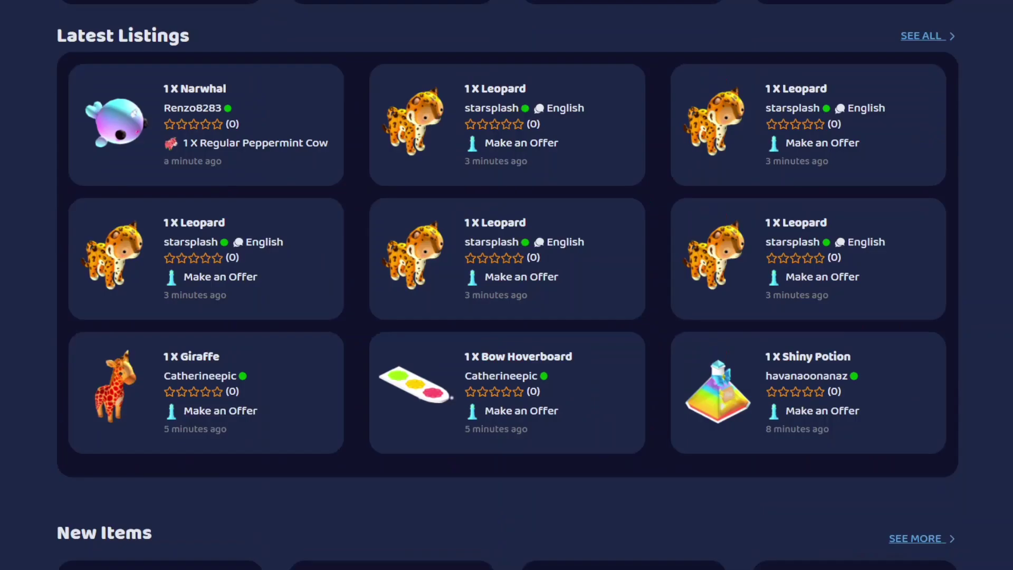
# Start an offer on the Narwhal listing asking for a Regular Peppermint Cow.
pyautogui.click(119, 123)
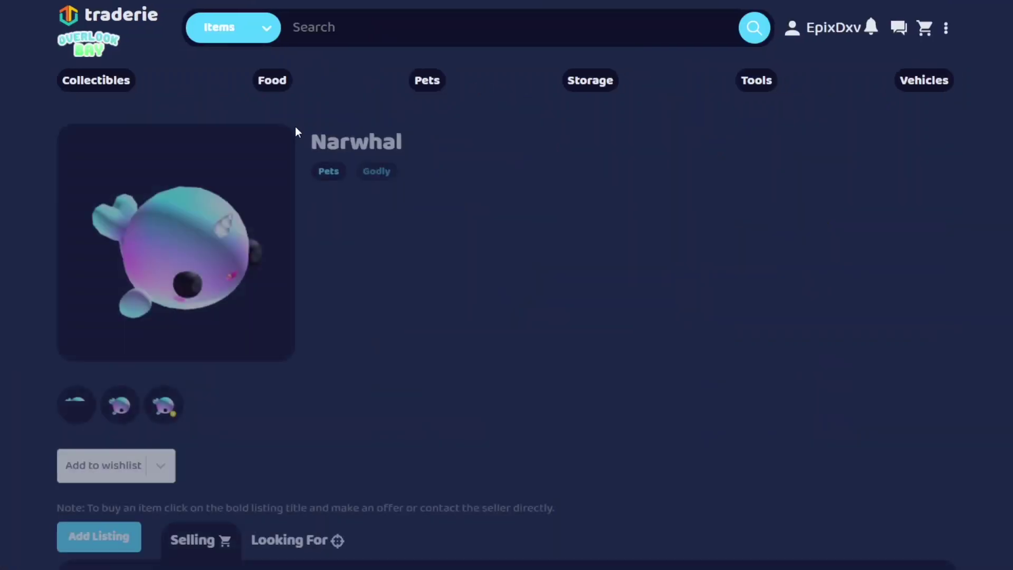
pyautogui.moveTo(314, 142); pyautogui.dragTo(421, 143)
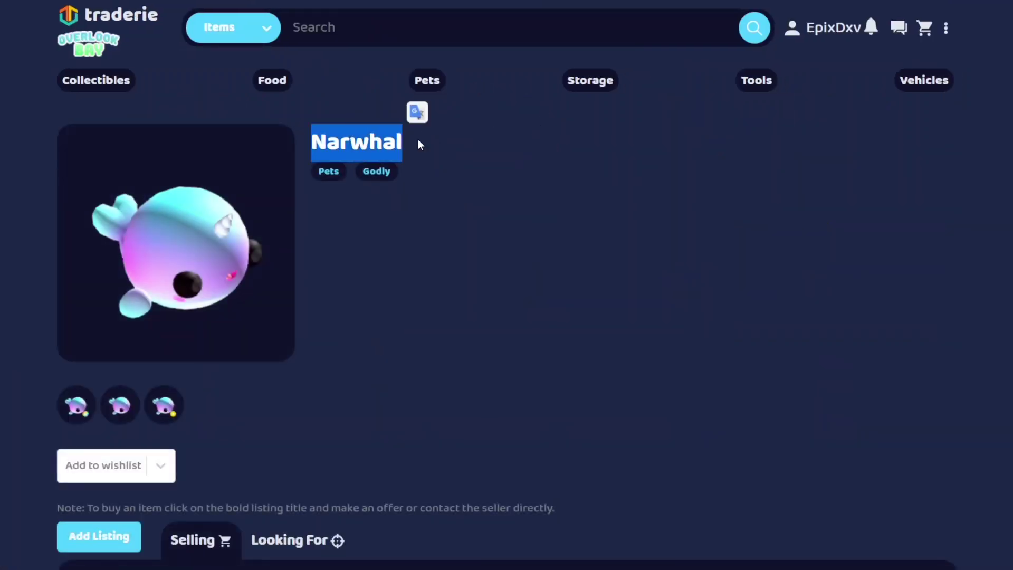
pyautogui.click(454, 167)
pyautogui.scroll(-2, 454, 167)
pyautogui.scroll(-5, 454, 167)
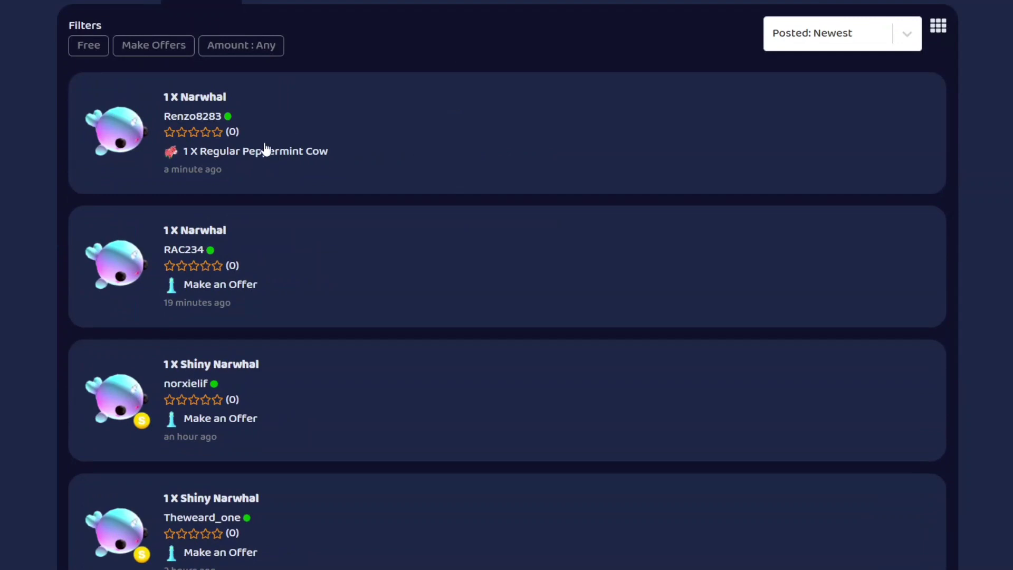
pyautogui.click(203, 134)
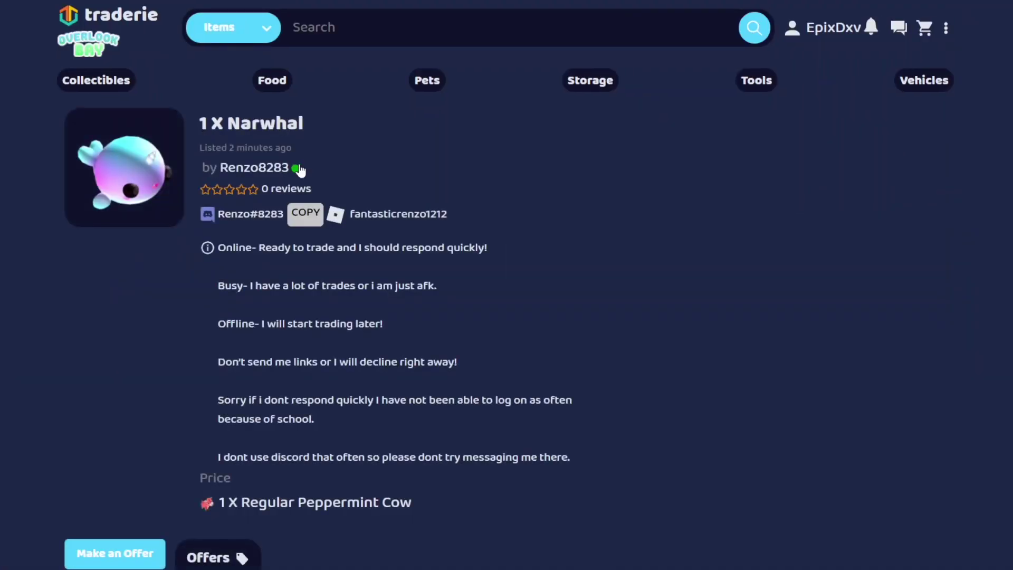
pyautogui.scroll(-4, 320, 229)
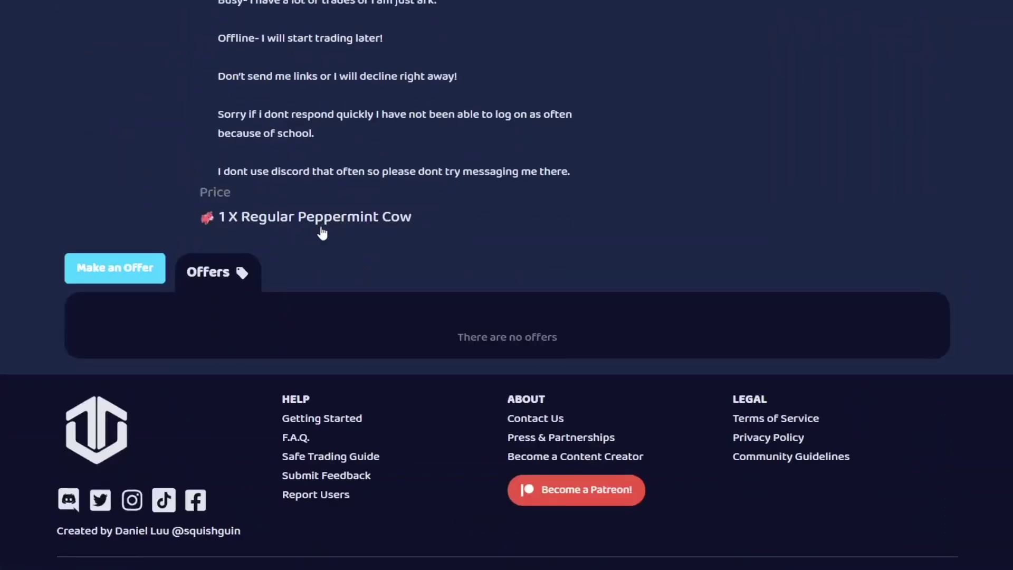
pyautogui.click(69, 268)
# Choose to trade items rather than the asking price and add Alicorn to the offer.
pyautogui.moveTo(85, 301); pyautogui.dragTo(162, 310)
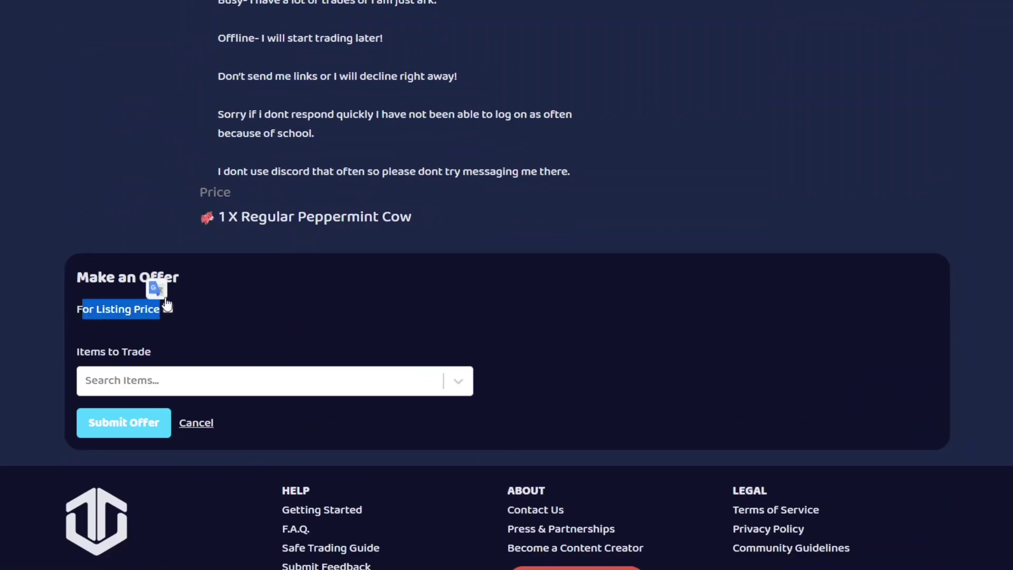
pyautogui.click(173, 322)
pyautogui.click(168, 309)
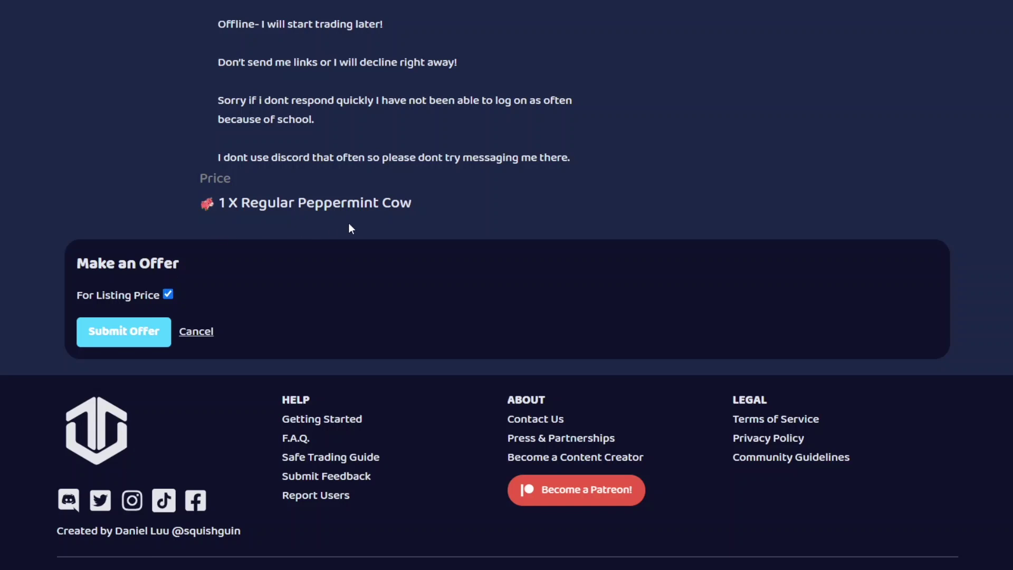
pyautogui.press('space')
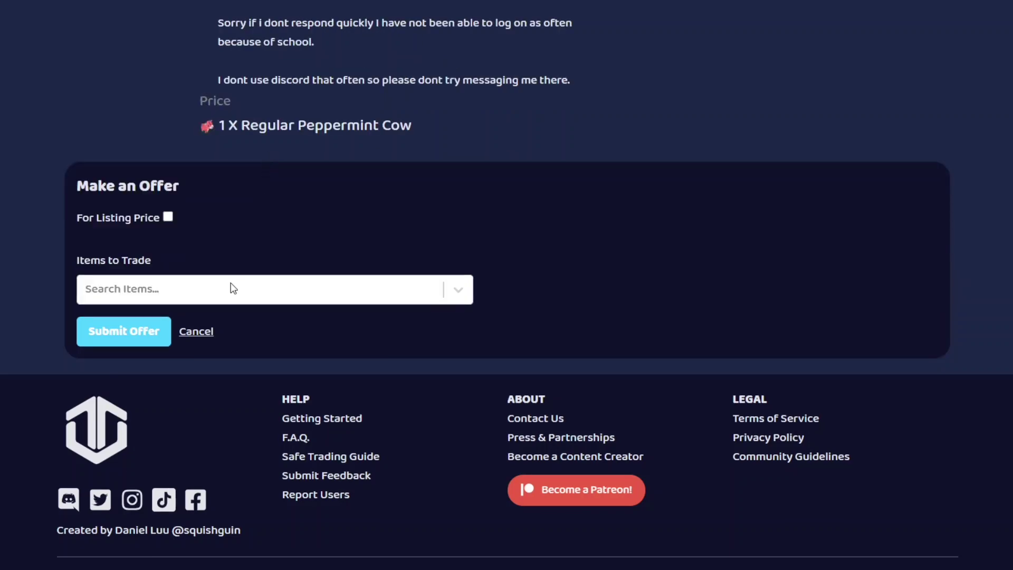
pyautogui.click(229, 288)
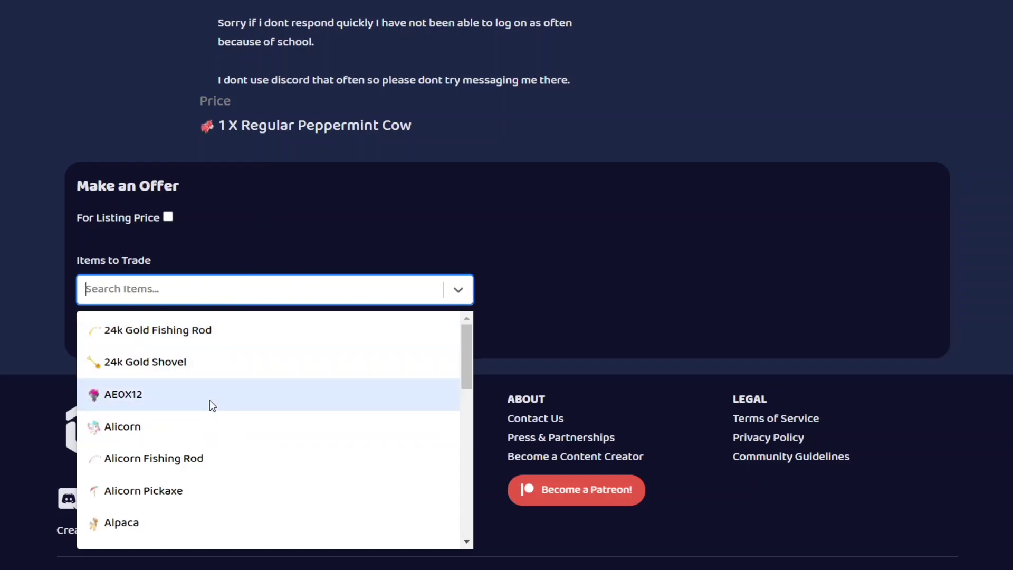
pyautogui.click(192, 427)
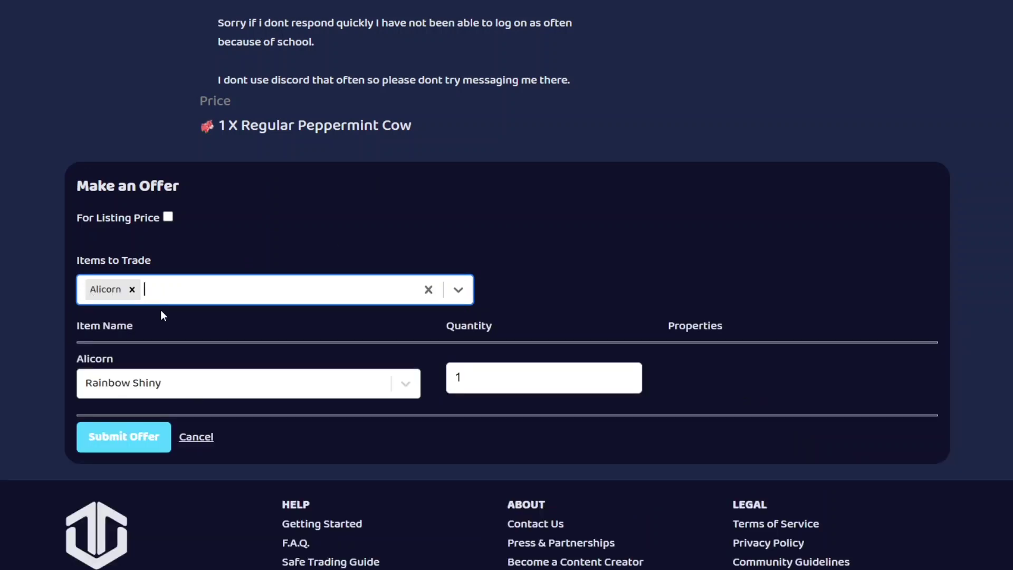
pyautogui.scroll(4, 161, 311)
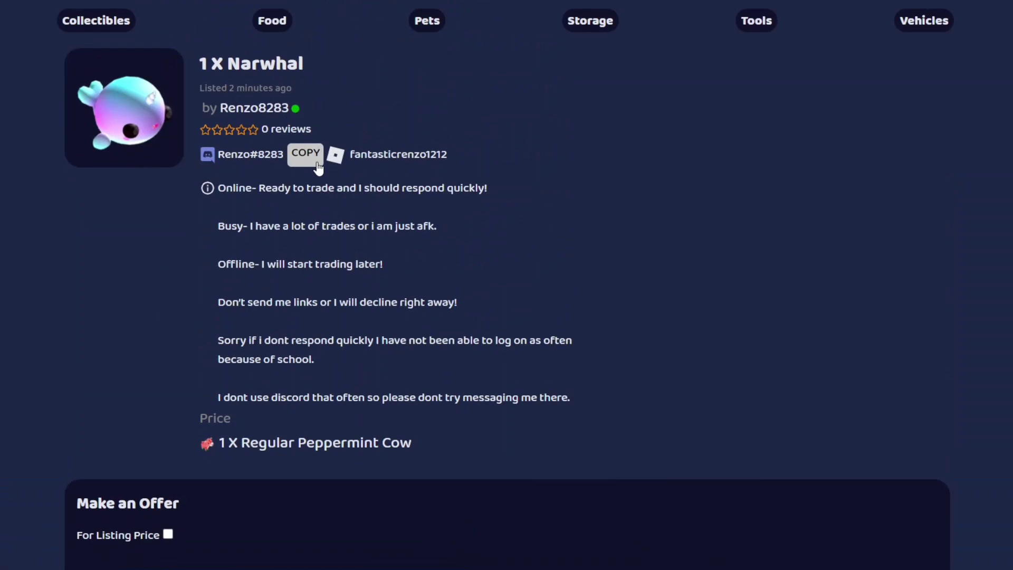
pyautogui.scroll(-5, 288, 357)
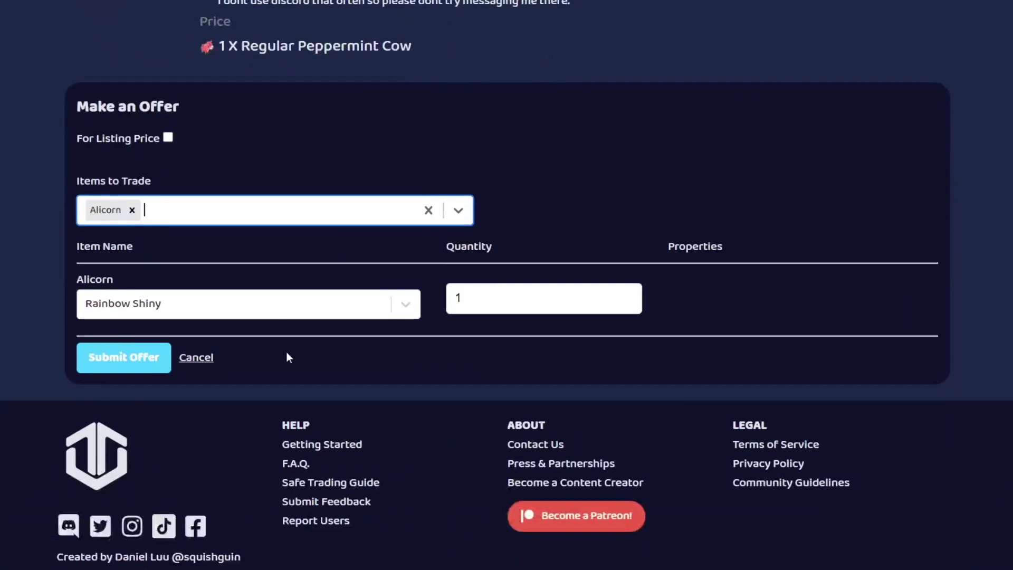
# Keep the Rainbow Shiny Alicorn variant and raise its quantity to 8.
pyautogui.click(136, 302)
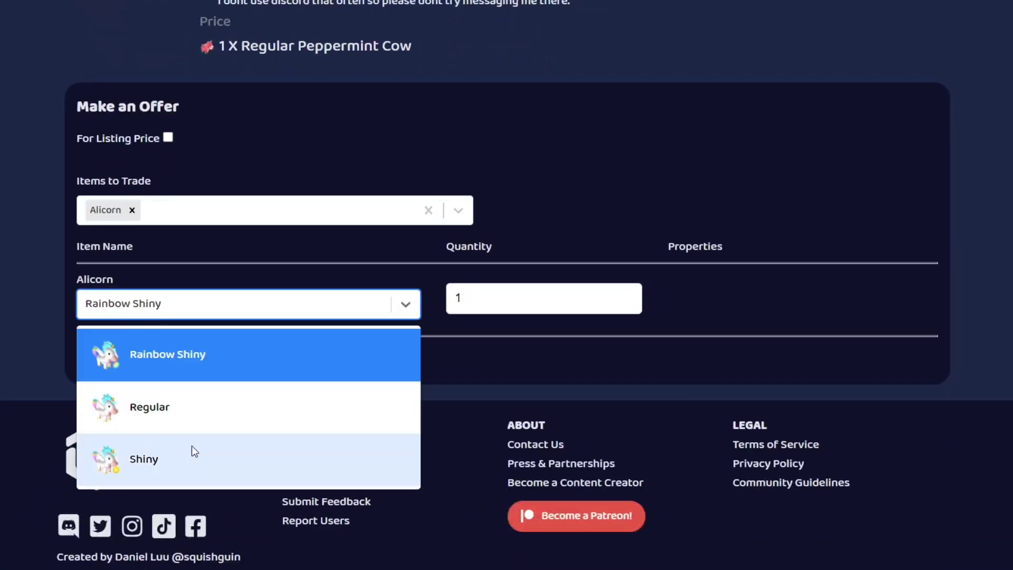
pyautogui.click(215, 279)
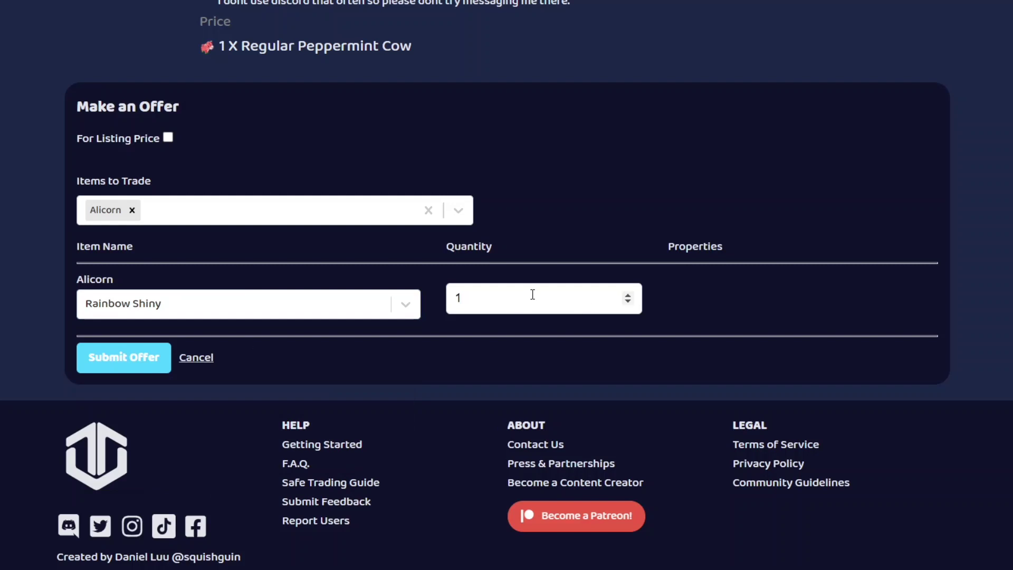
pyautogui.click(628, 295)
pyautogui.tripleClick(627, 296)
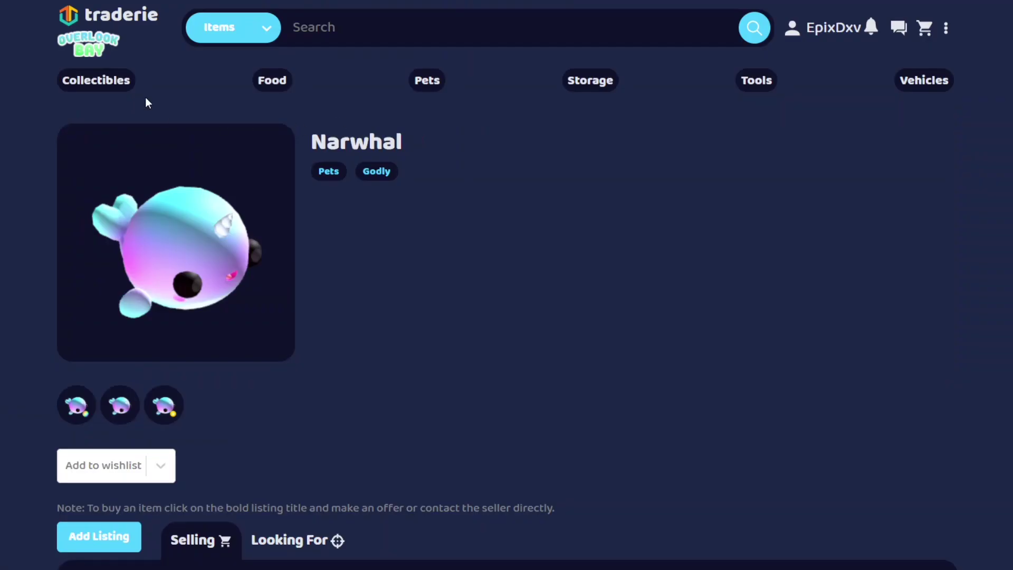
# Filter Collectibles by each rarity from Common to Uncommon, then move to the Food category.
pyautogui.click(109, 84)
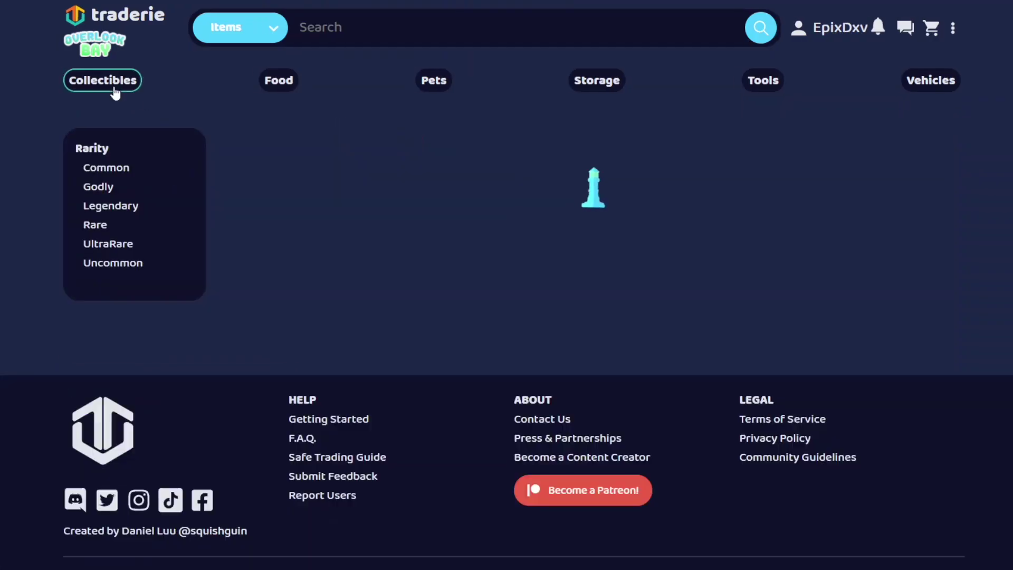
pyautogui.scroll(-4, 401, 208)
pyautogui.scroll(-5, 423, 242)
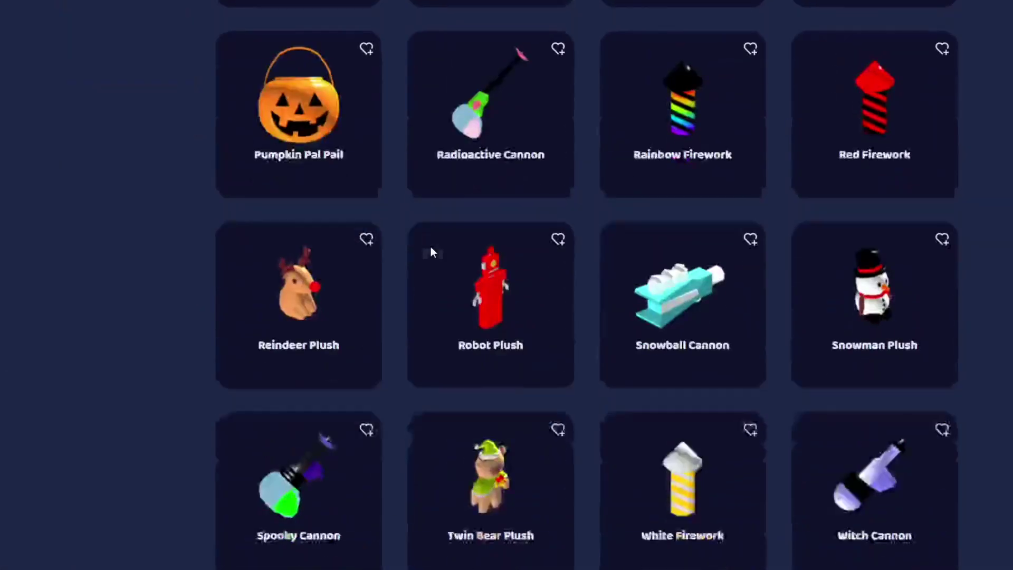
pyautogui.scroll(-4, 430, 253)
pyautogui.scroll(5, 464, 312)
pyautogui.scroll(8, 464, 312)
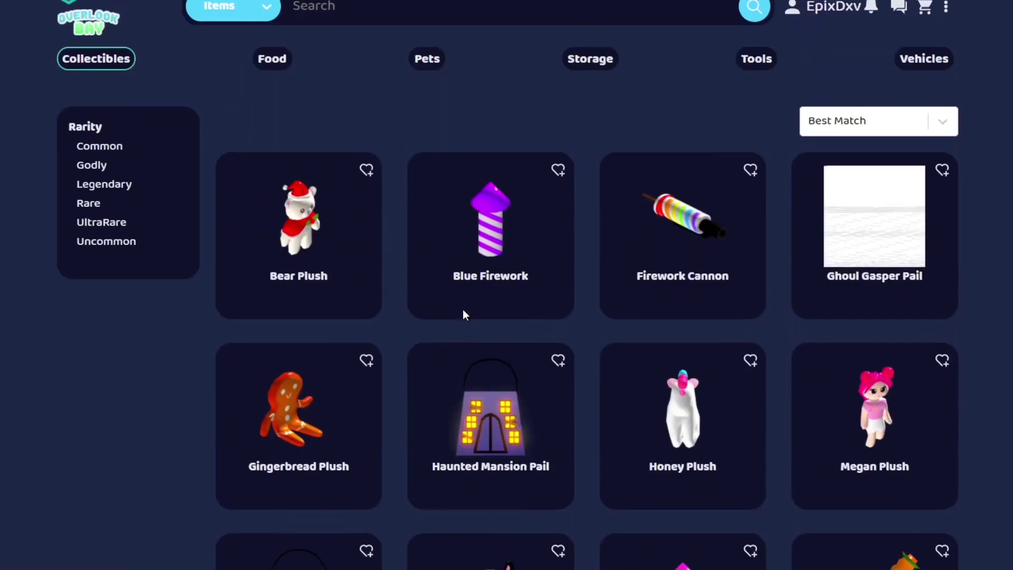
pyautogui.click(111, 173)
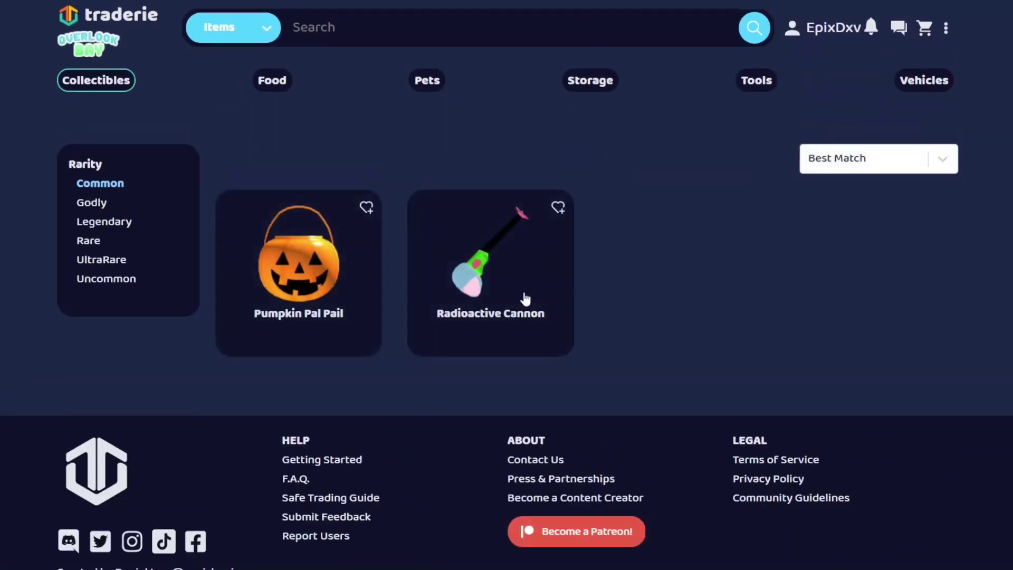
pyautogui.click(91, 203)
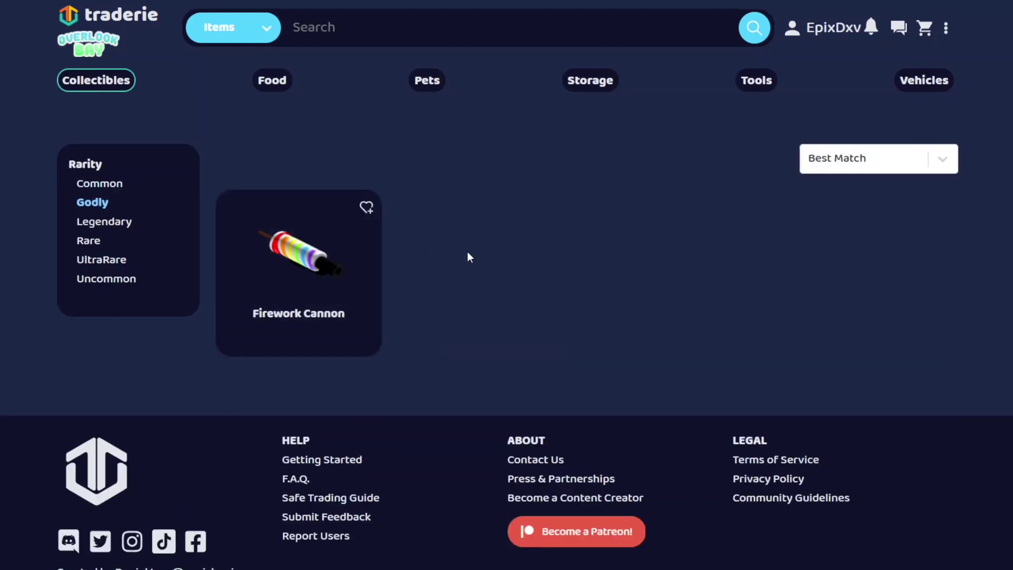
pyautogui.click(107, 221)
pyautogui.click(89, 241)
pyautogui.click(101, 260)
pyautogui.click(106, 280)
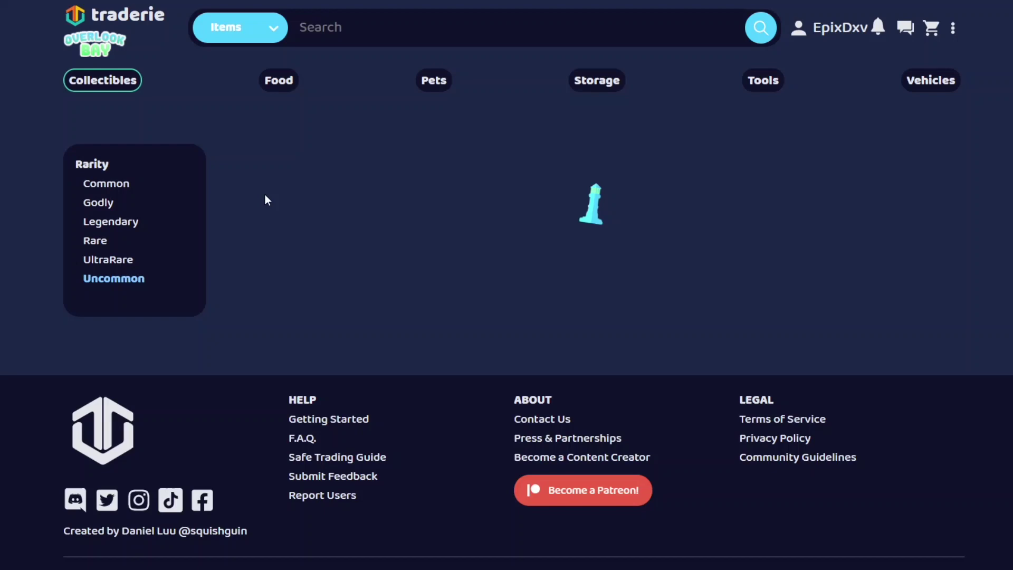
pyautogui.click(272, 81)
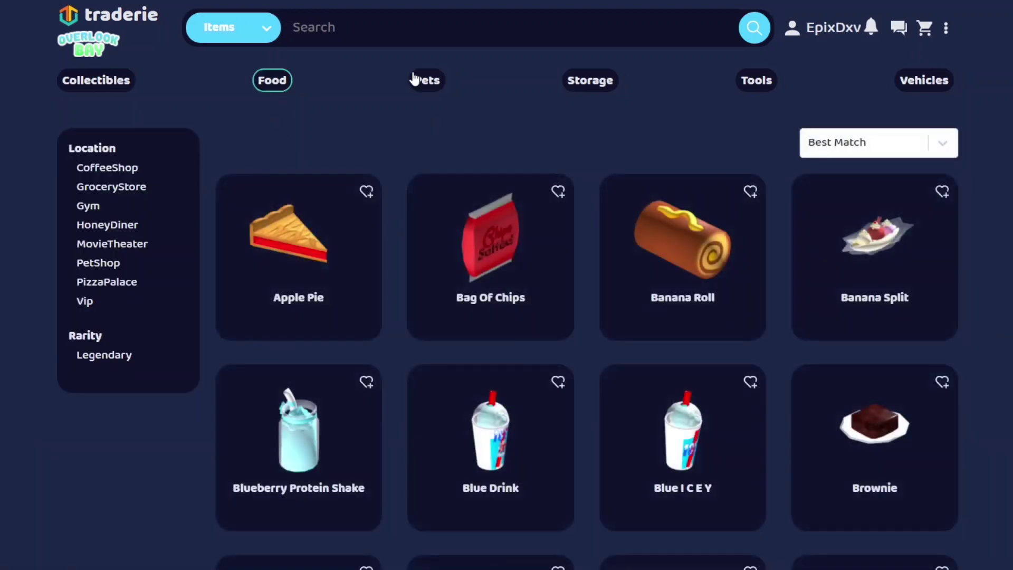
# Show the Pets category of Overlook Bay items.
pyautogui.click(421, 80)
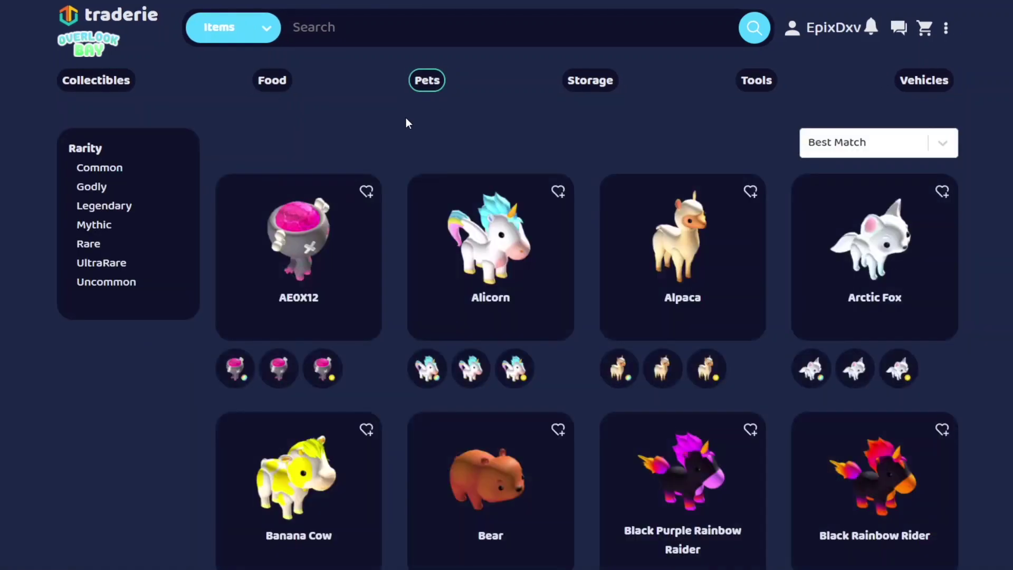
pyautogui.scroll(-2, 412, 119)
pyautogui.scroll(-2, 559, 261)
pyautogui.scroll(4, 559, 260)
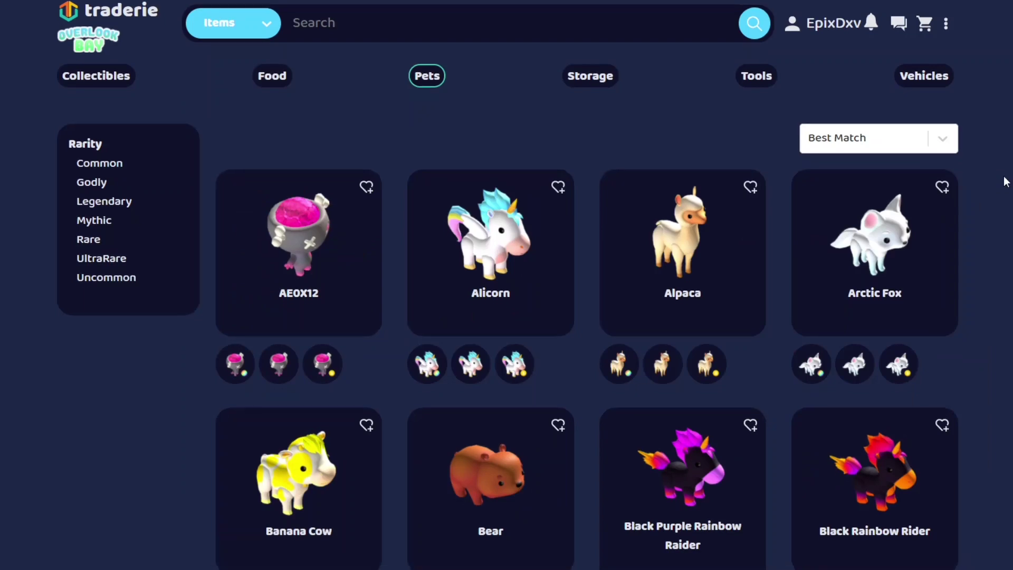
pyautogui.scroll(-3, 1005, 180)
pyautogui.scroll(1, 1006, 182)
pyautogui.scroll(-1, 507, 285)
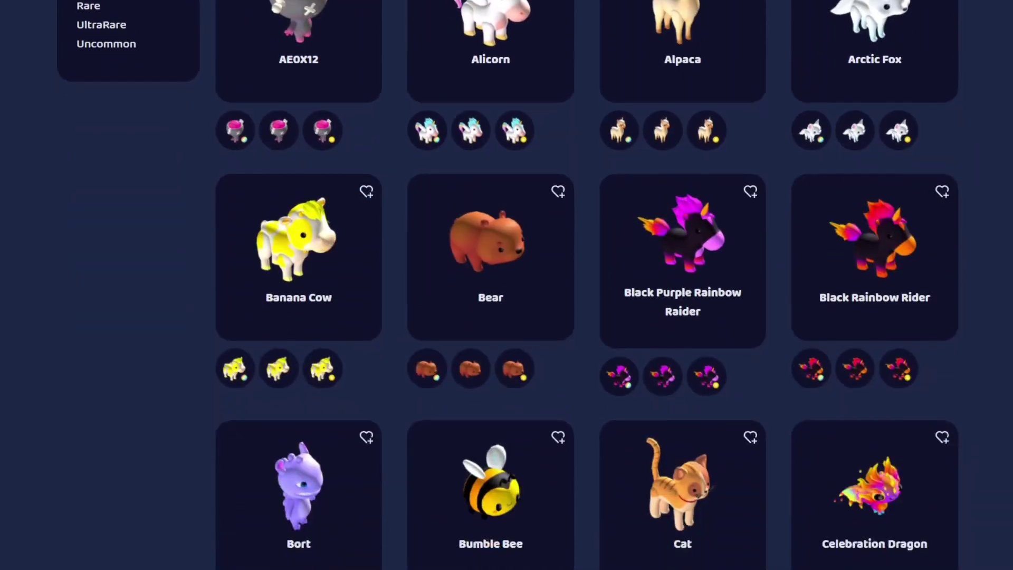
pyautogui.scroll(-2, 507, 285)
pyautogui.scroll(-3, 507, 285)
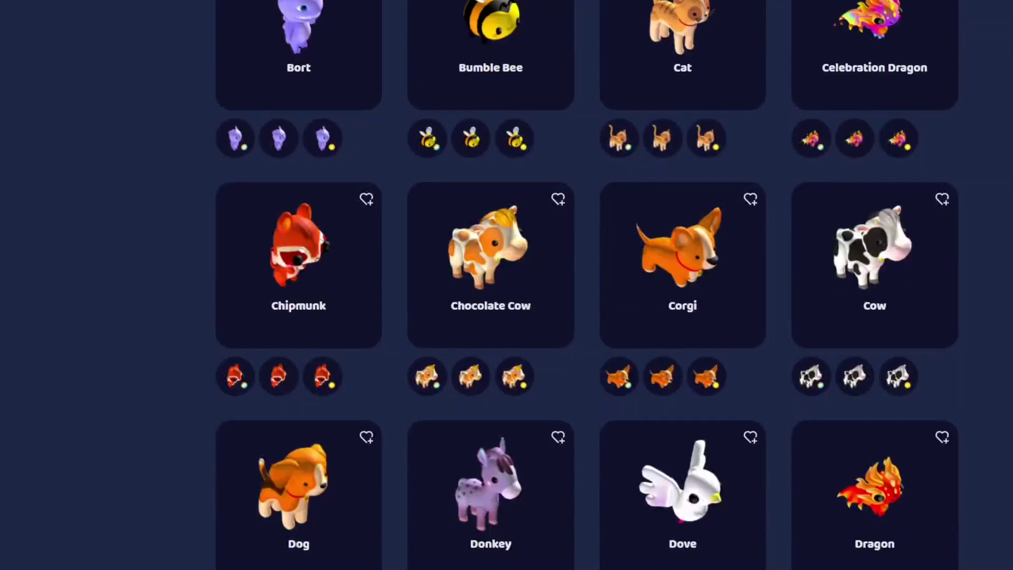
pyautogui.scroll(5, 924, 287)
pyautogui.scroll(2, 924, 287)
pyautogui.scroll(2, 924, 287)
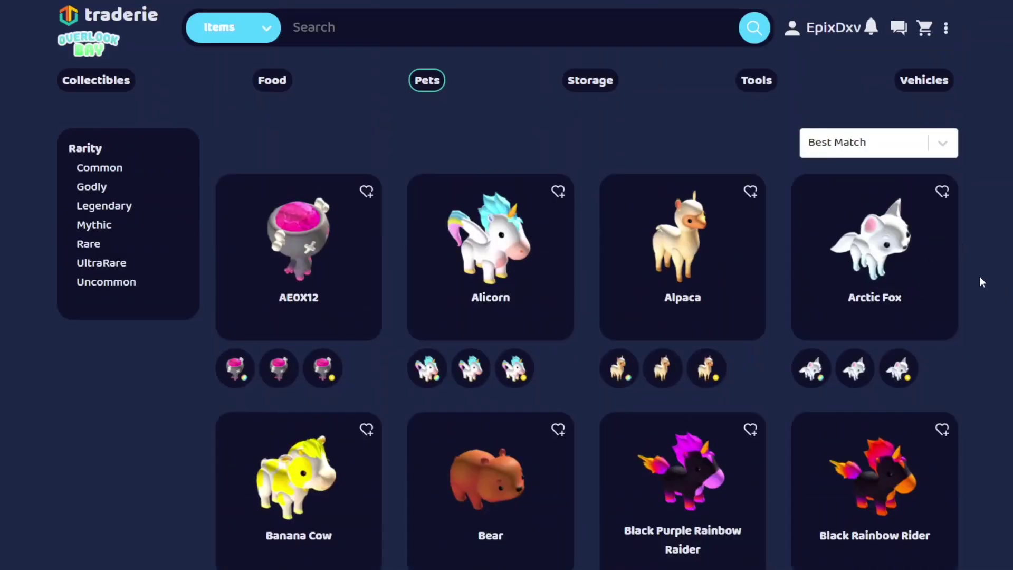
# On the Arctic Fox page, toggle the Make Offers filter until only fixed-price sellers show.
pyautogui.click(882, 255)
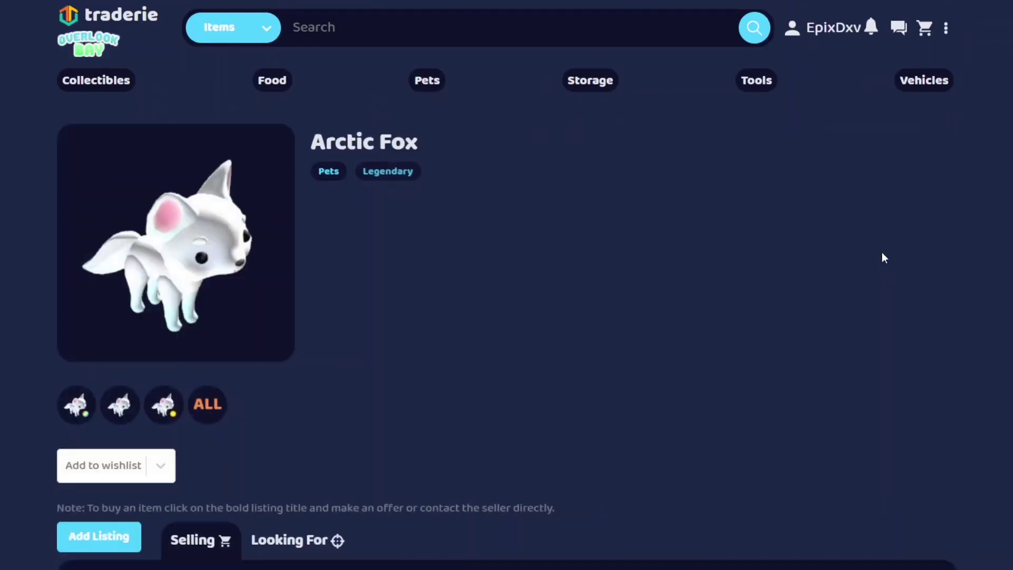
pyautogui.scroll(-2, 882, 252)
pyautogui.scroll(-2, 882, 252)
pyautogui.scroll(-3, 882, 254)
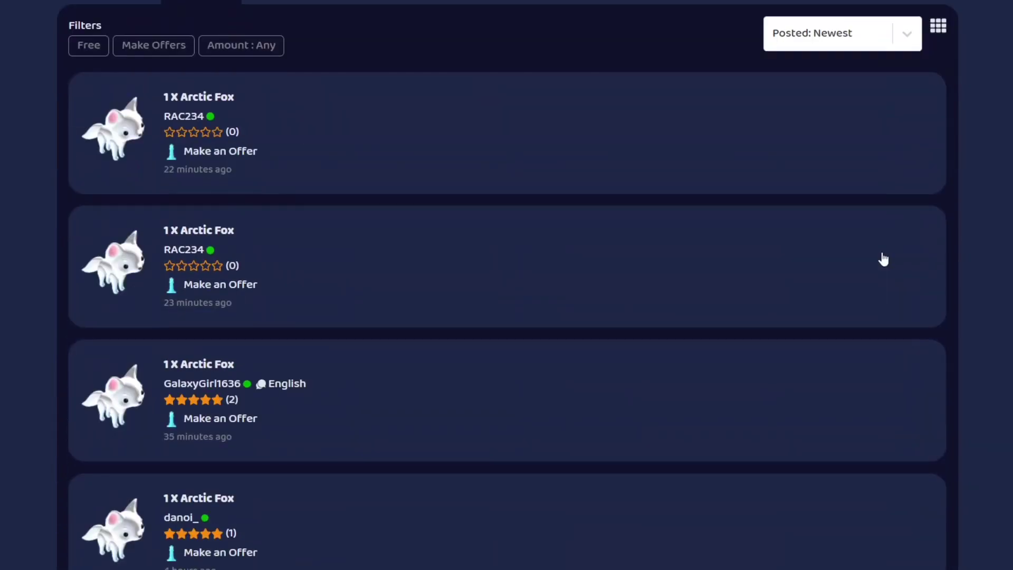
pyautogui.scroll(3, 882, 253)
pyautogui.click(168, 283)
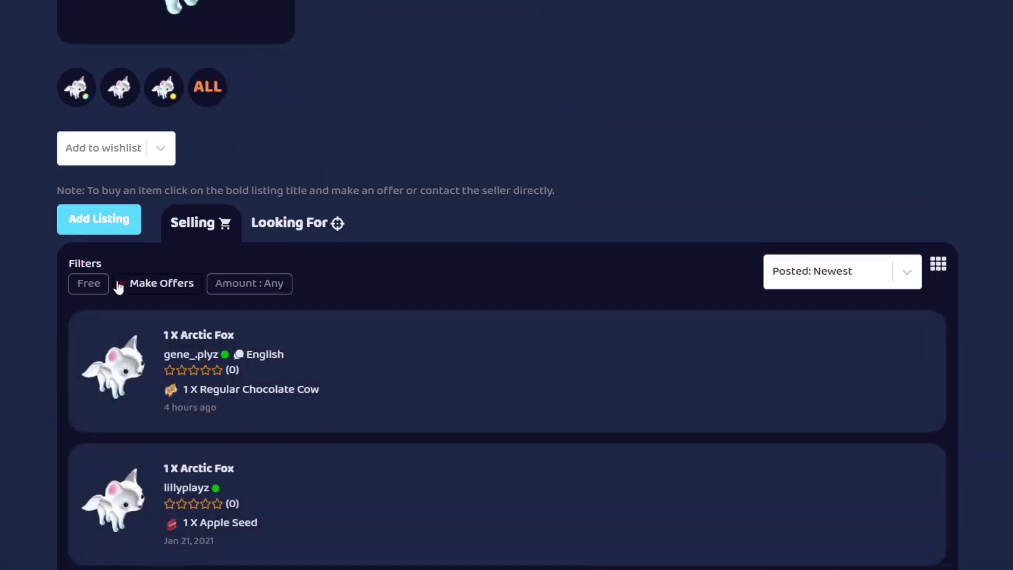
pyautogui.click(164, 285)
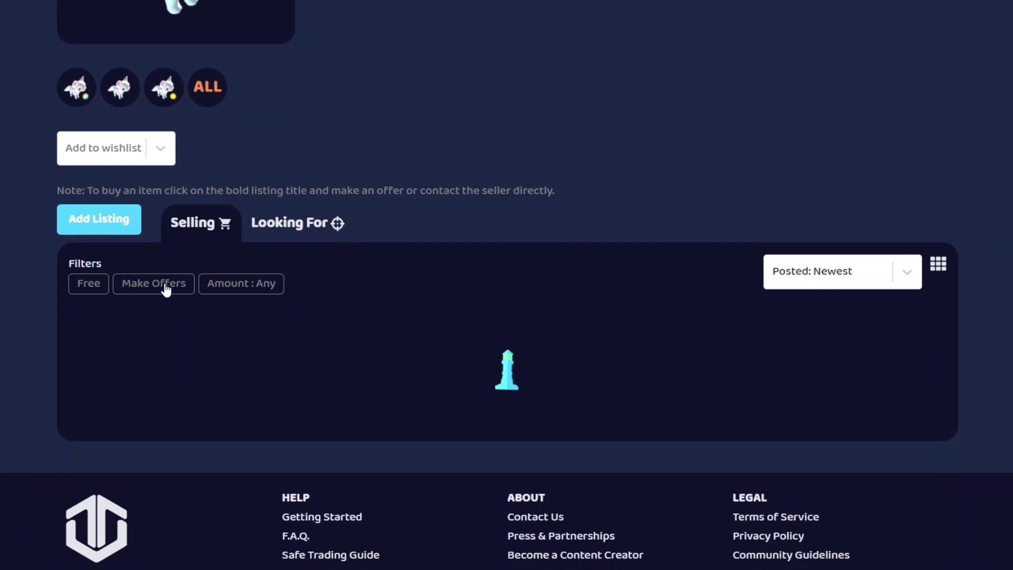
pyautogui.scroll(1, 492, 167)
pyautogui.scroll(-3, 506, 175)
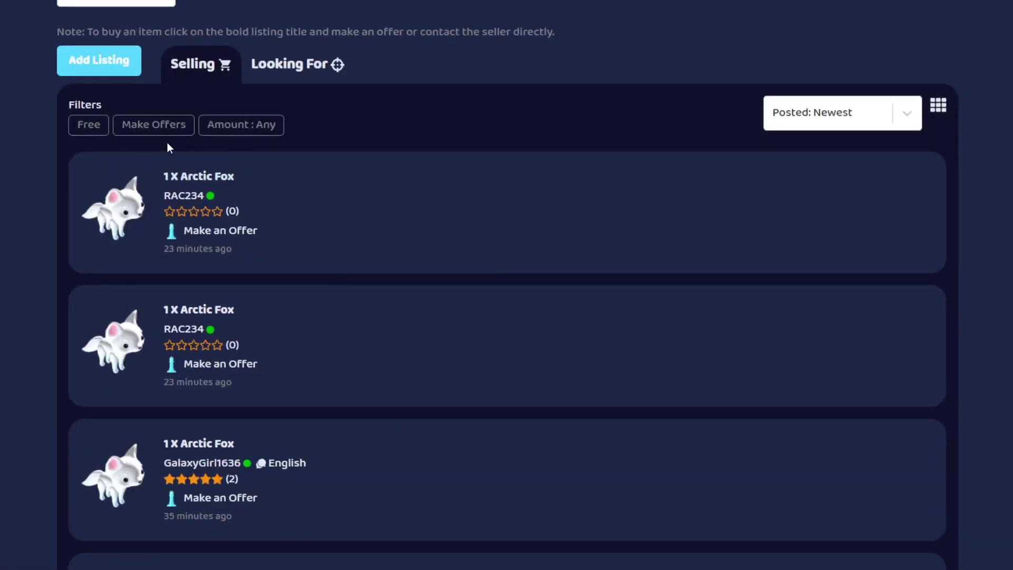
pyautogui.scroll(3, 369, 214)
pyautogui.scroll(-4, 323, 337)
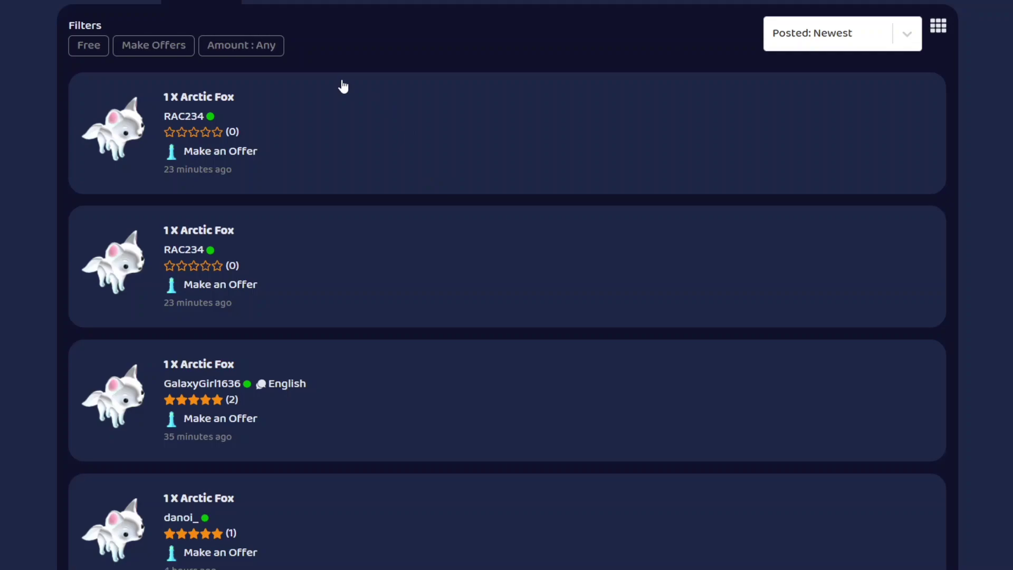
pyautogui.scroll(1, 198, 175)
pyautogui.click(145, 131)
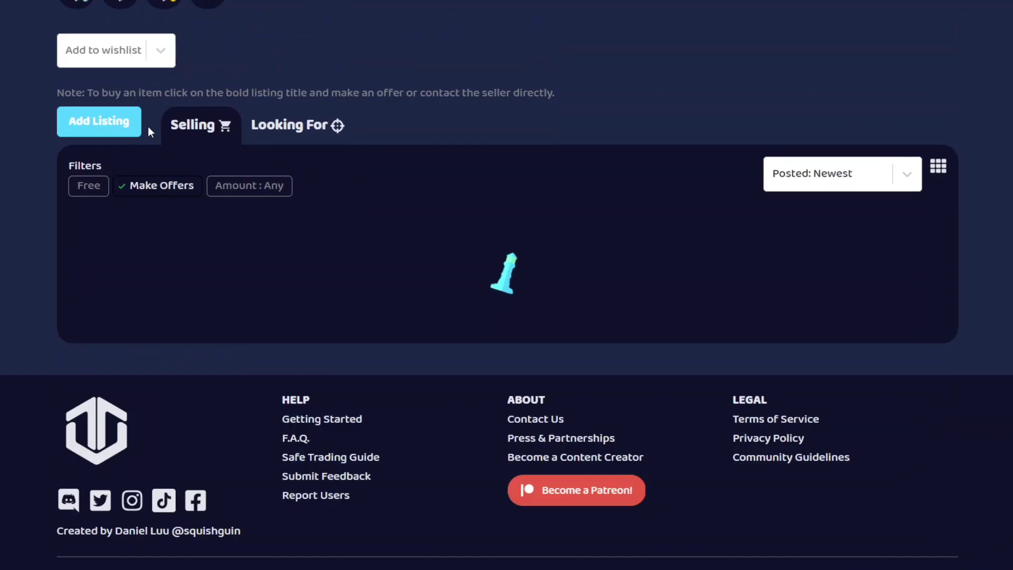
pyautogui.click(141, 188)
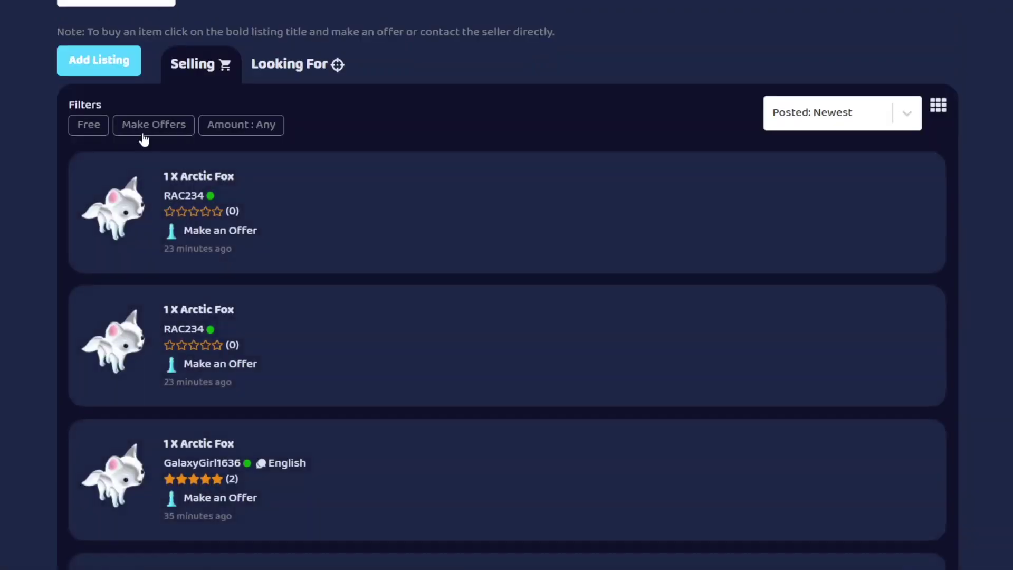
pyautogui.click(151, 127)
pyautogui.click(149, 127)
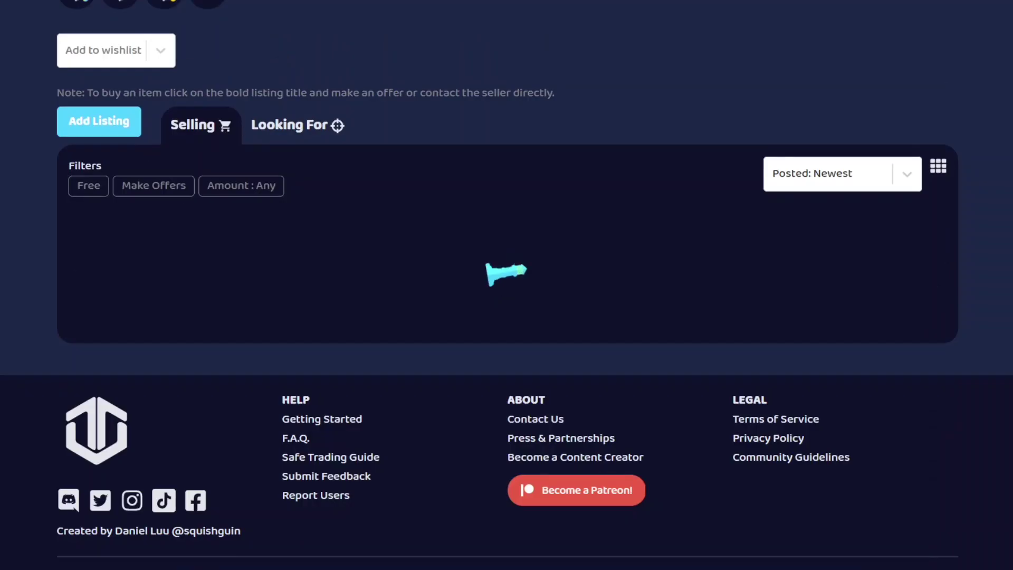
pyautogui.click(159, 125)
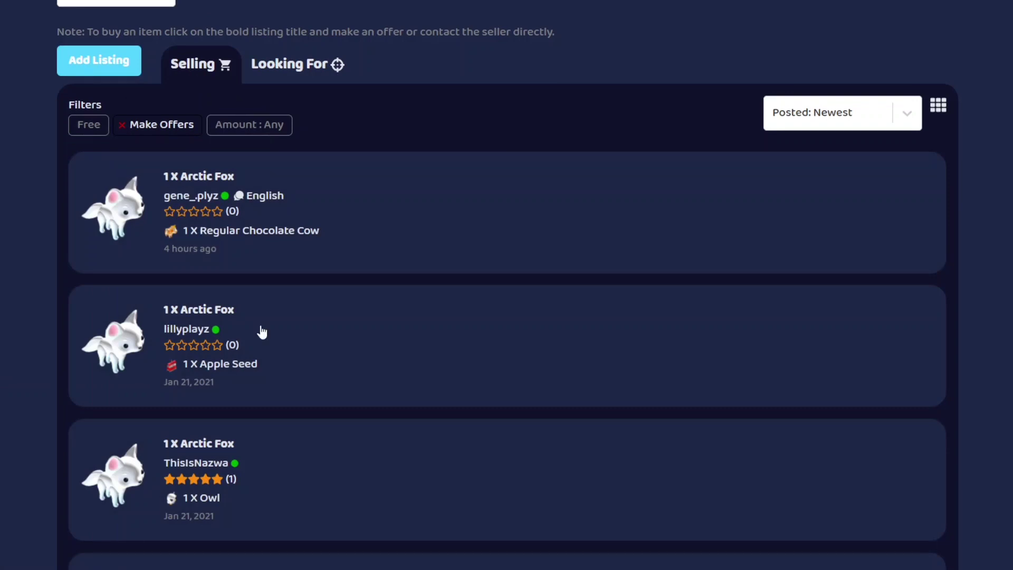
pyautogui.scroll(-1, 263, 331)
pyautogui.scroll(-1, 378, 291)
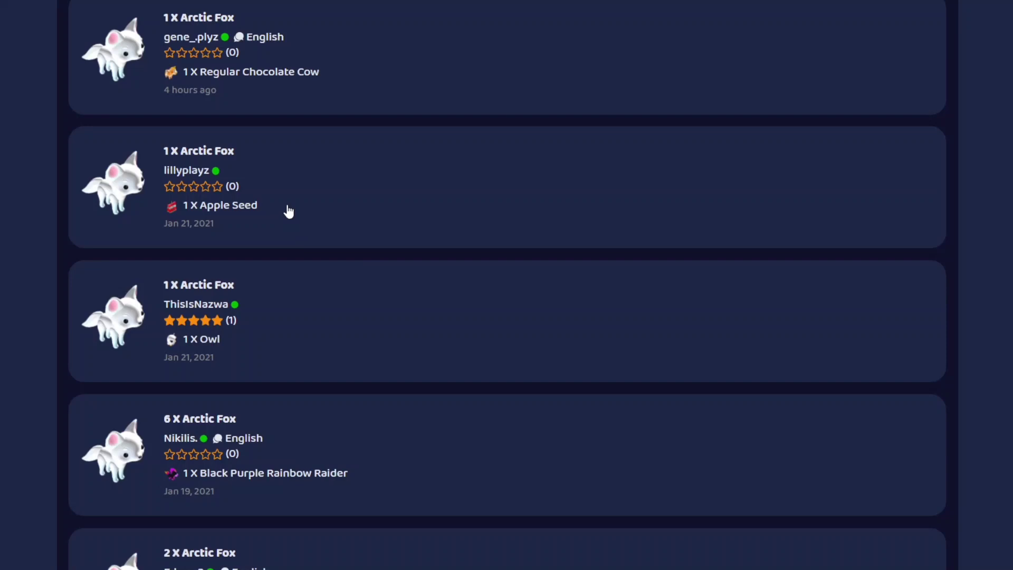
# Submit an offer at the listing price of 1 X Apple Seed on the Arctic Fox listing.
pyautogui.click(222, 152)
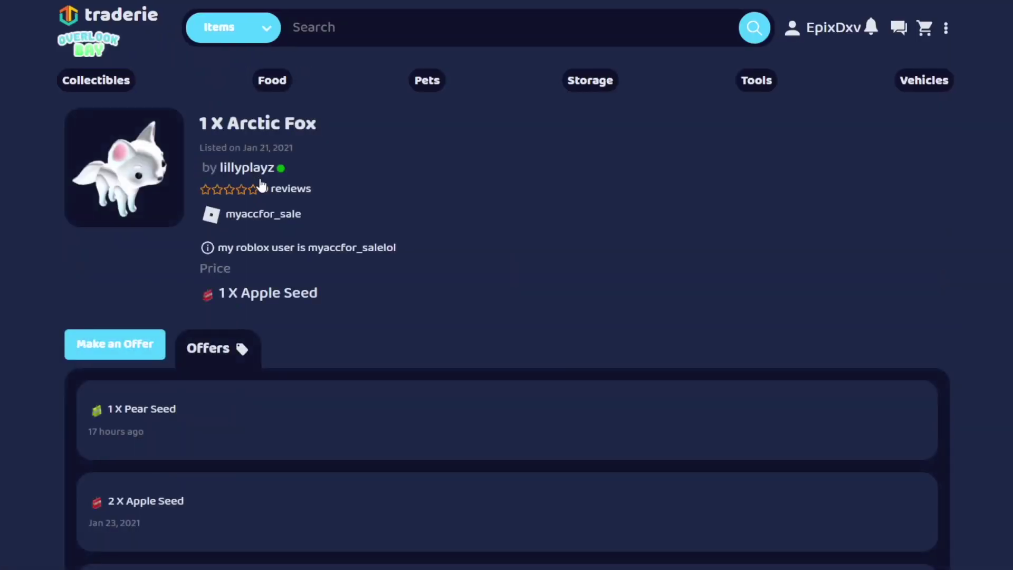
pyautogui.scroll(-1, 363, 235)
pyautogui.scroll(-1, 364, 234)
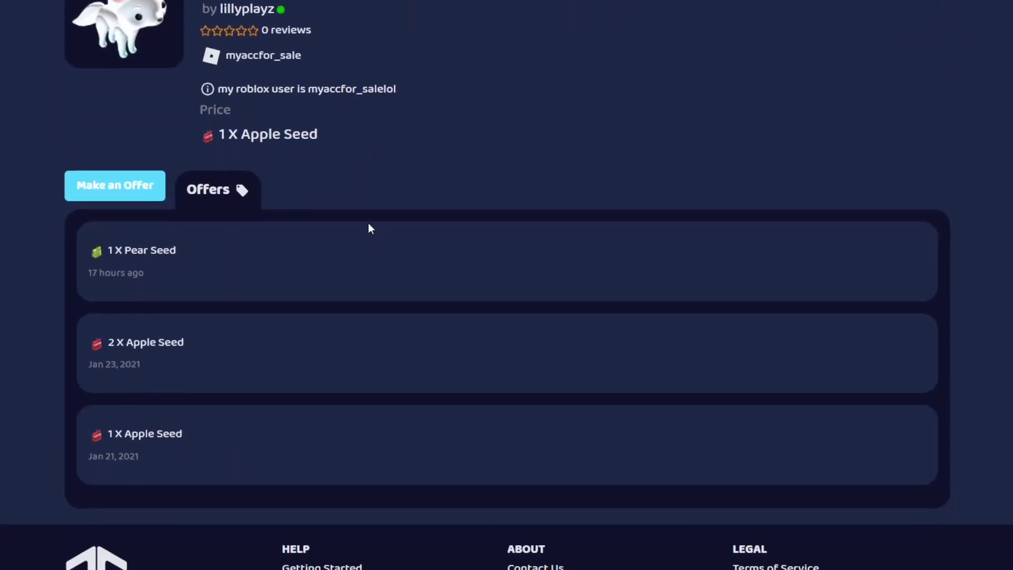
pyautogui.click(124, 194)
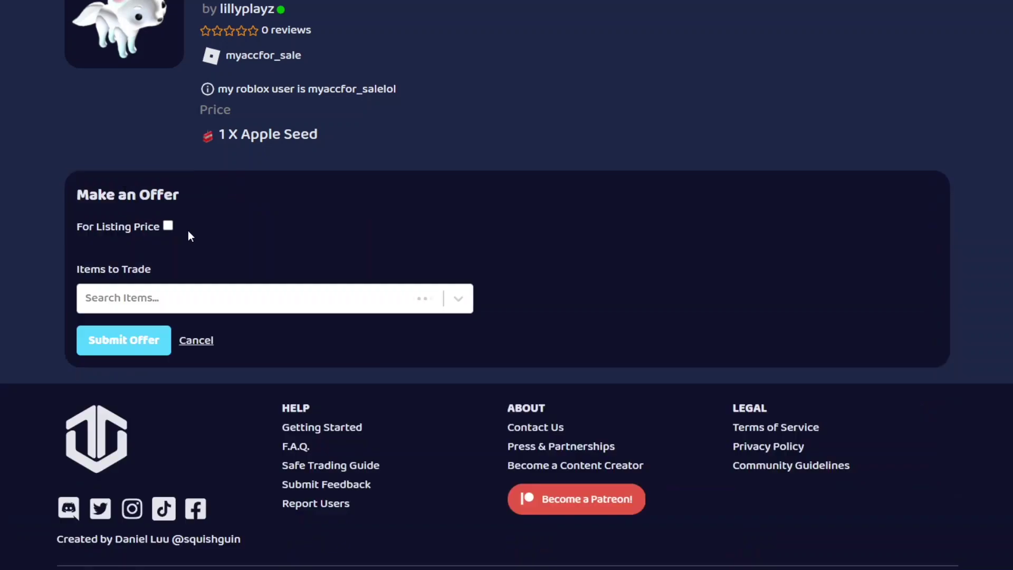
pyautogui.click(166, 300)
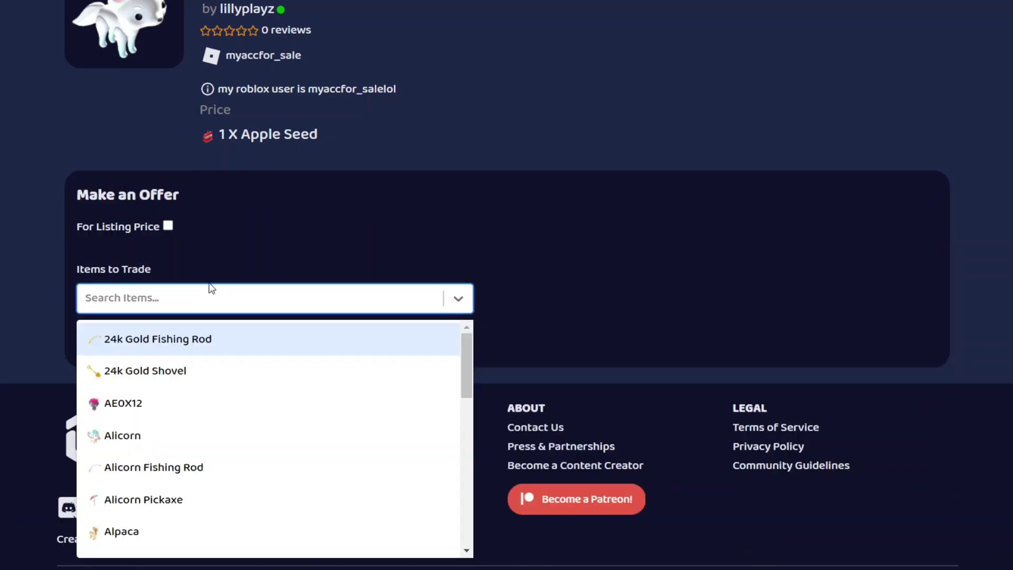
pyautogui.click(197, 266)
pyautogui.click(167, 220)
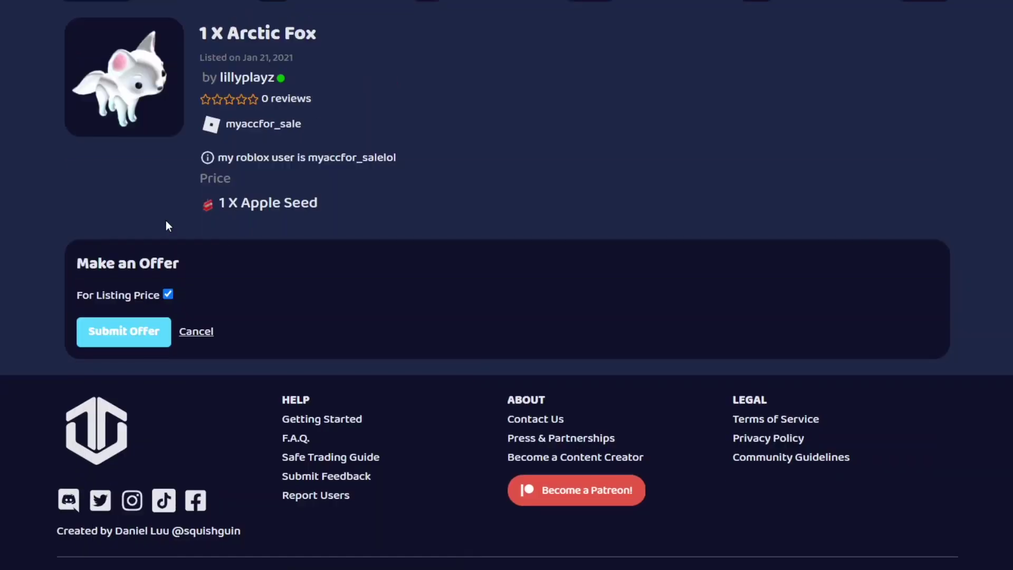
pyautogui.click(149, 338)
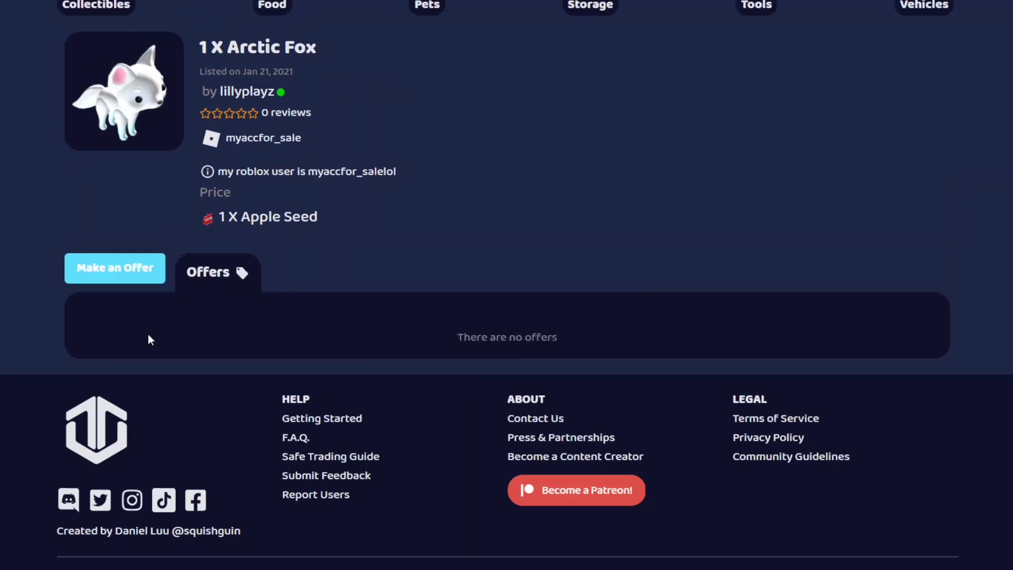
pyautogui.scroll(-4, 194, 337)
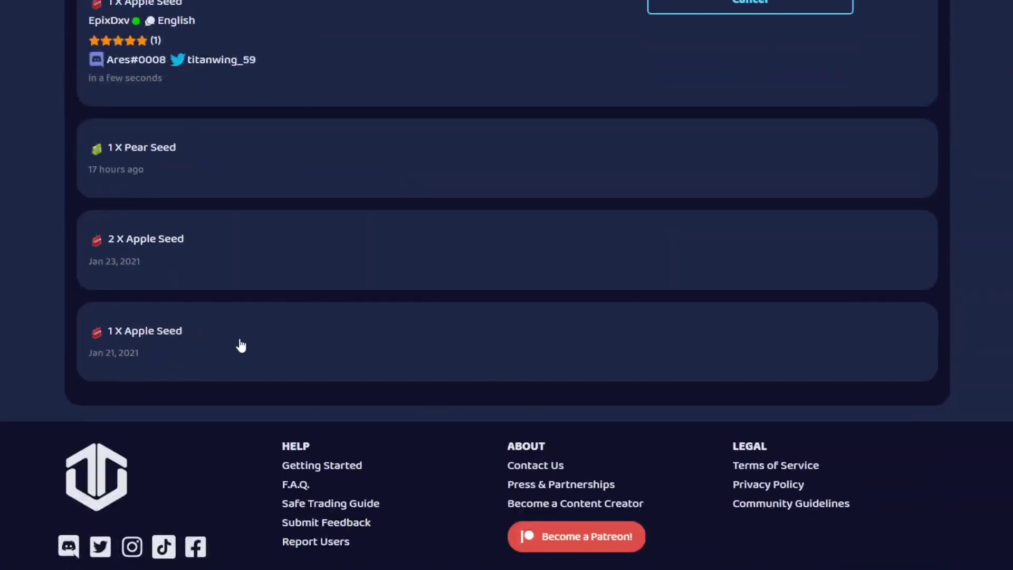
pyautogui.scroll(2, 239, 346)
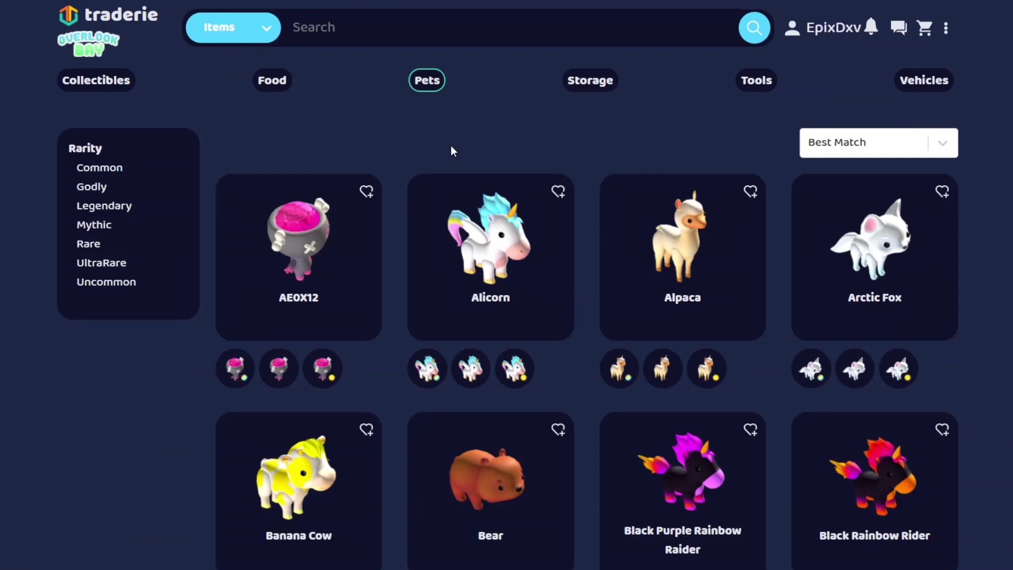
# Search for the Dragon item and submit a new Selling listing for one Dragon.
pyautogui.click(381, 20)
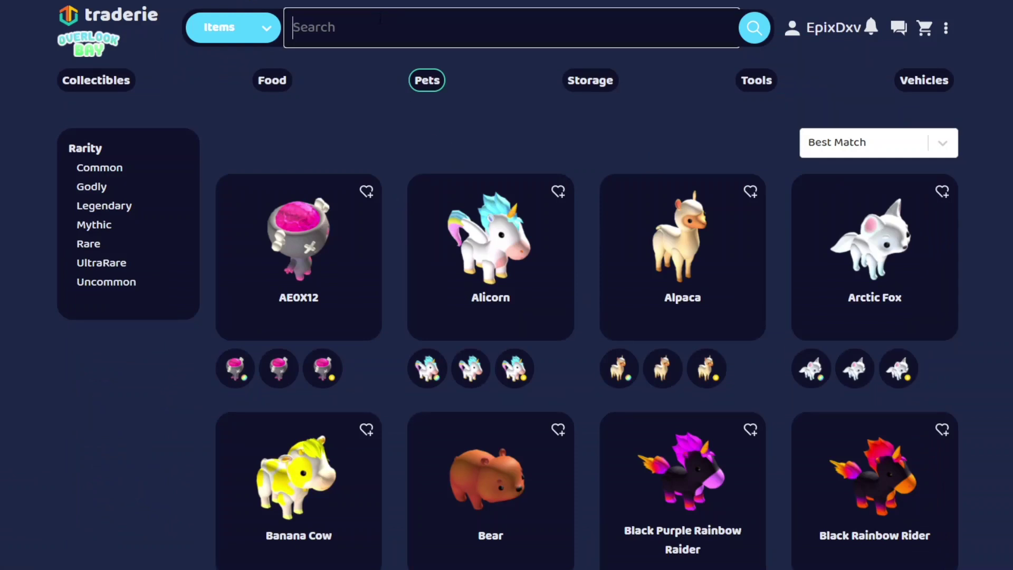
pyautogui.write('dragon')
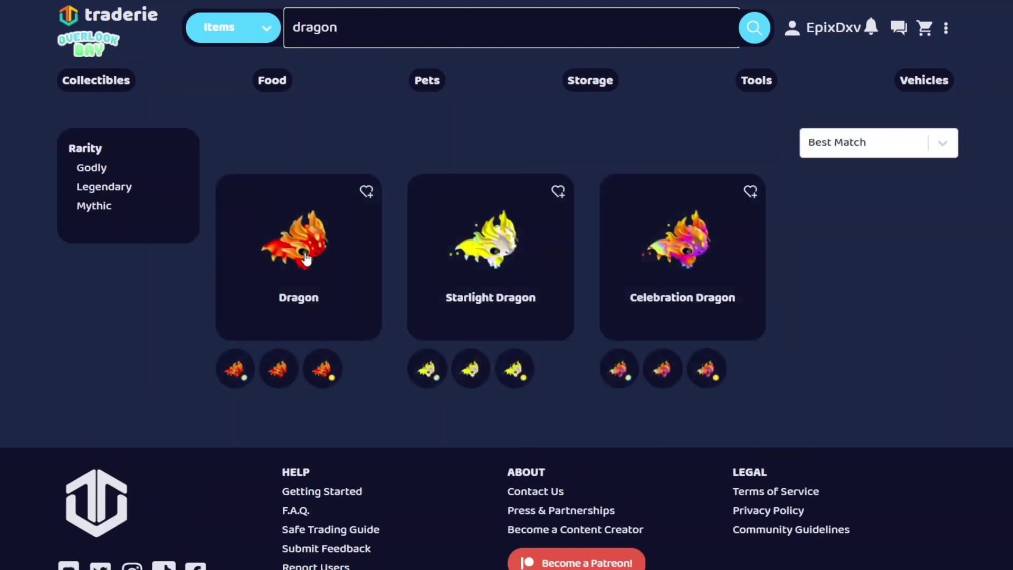
pyautogui.click(307, 259)
pyautogui.scroll(-4, 511, 225)
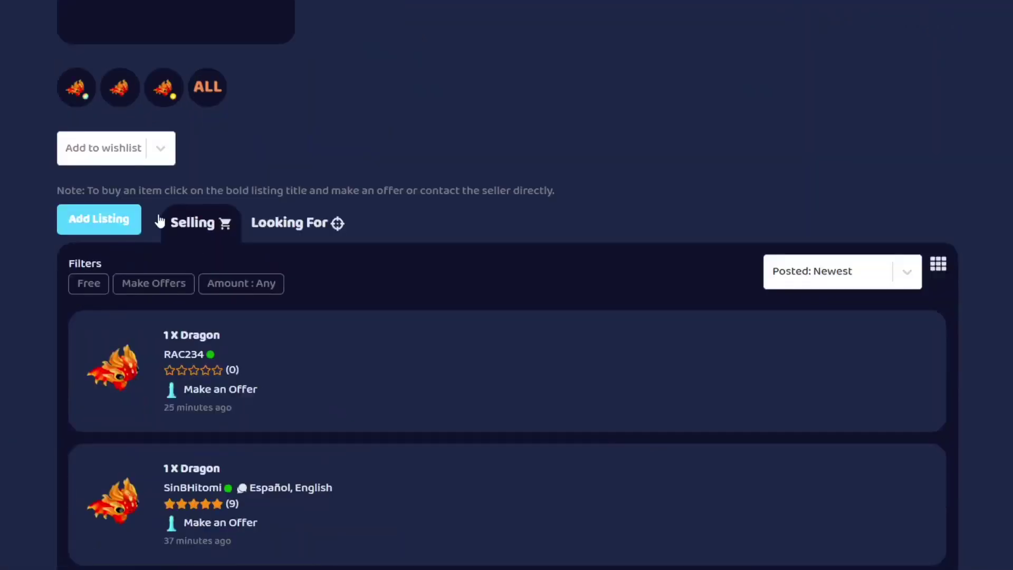
pyautogui.click(84, 224)
pyautogui.scroll(-1, 303, 147)
pyautogui.scroll(1, 303, 146)
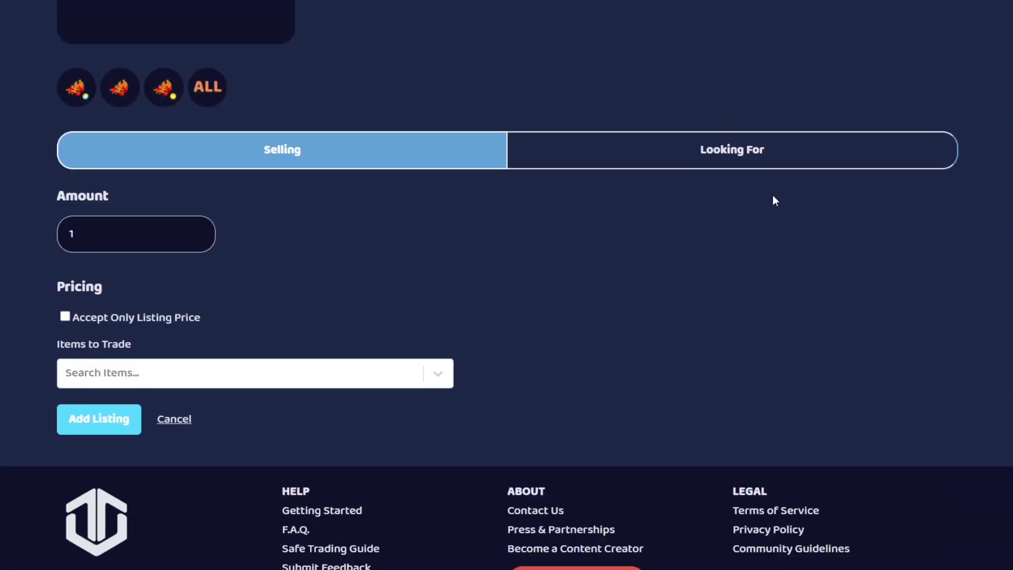
pyautogui.click(757, 164)
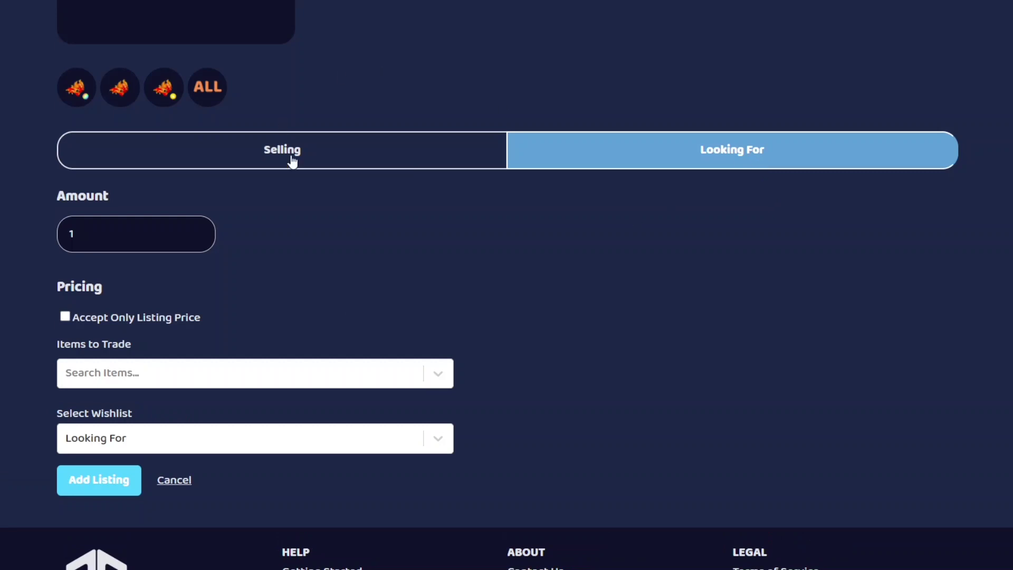
pyautogui.click(292, 162)
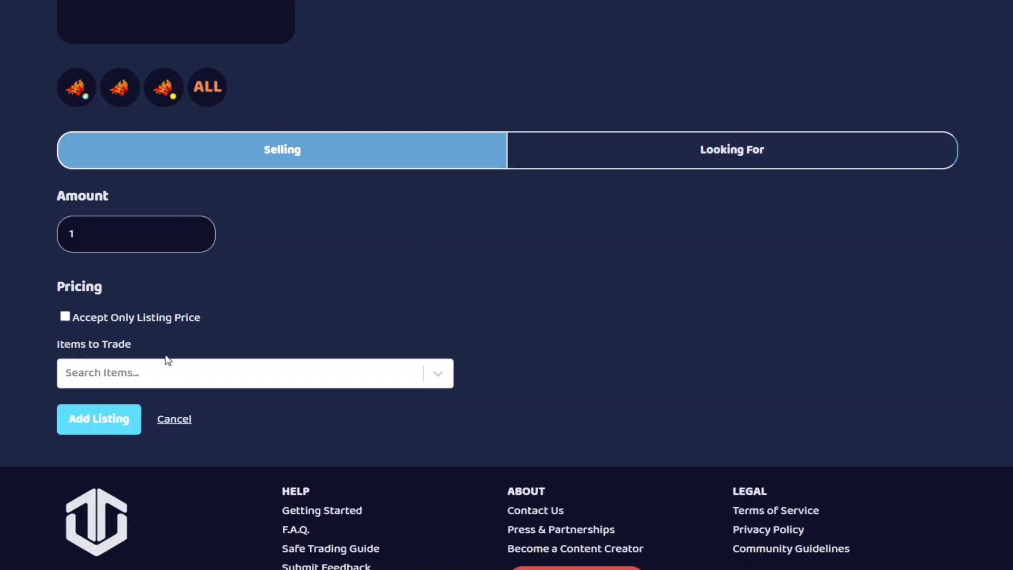
pyautogui.click(104, 426)
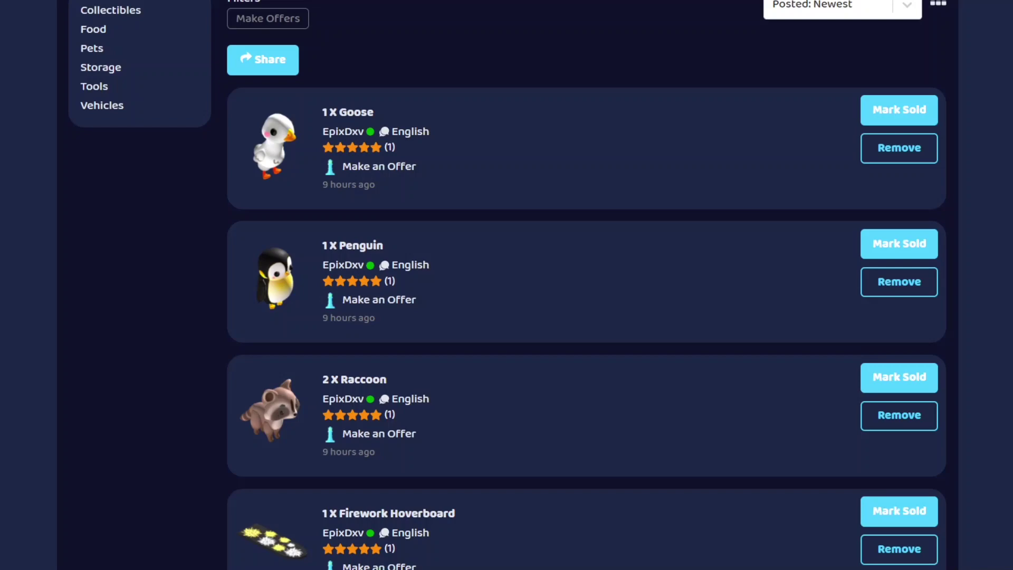
pyautogui.scroll(-2, 586, 286)
pyautogui.scroll(-1, 586, 285)
pyautogui.scroll(-3, 586, 285)
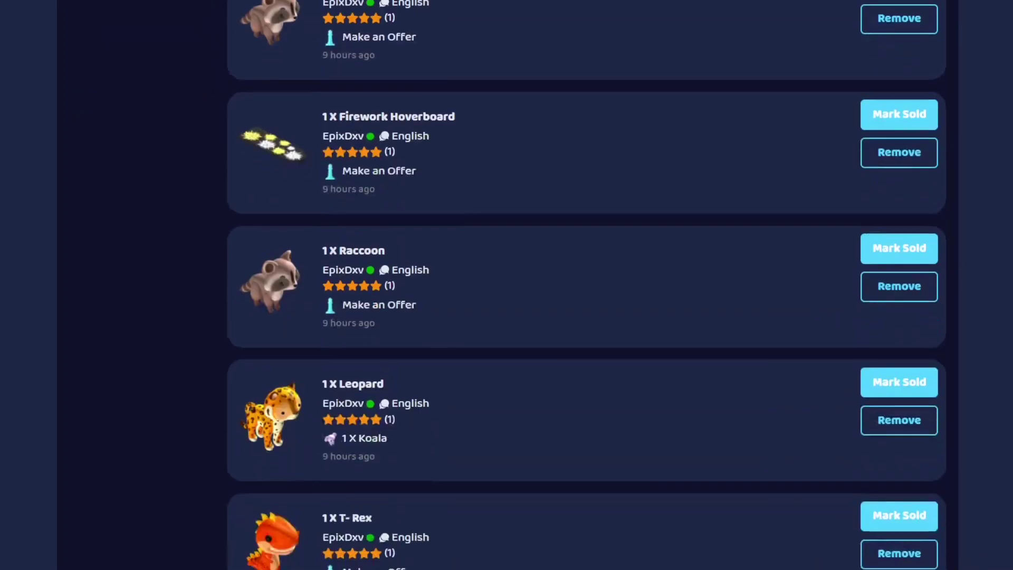
pyautogui.scroll(-4, 992, 192)
pyautogui.scroll(10, 992, 193)
pyautogui.scroll(-1, 1000, 160)
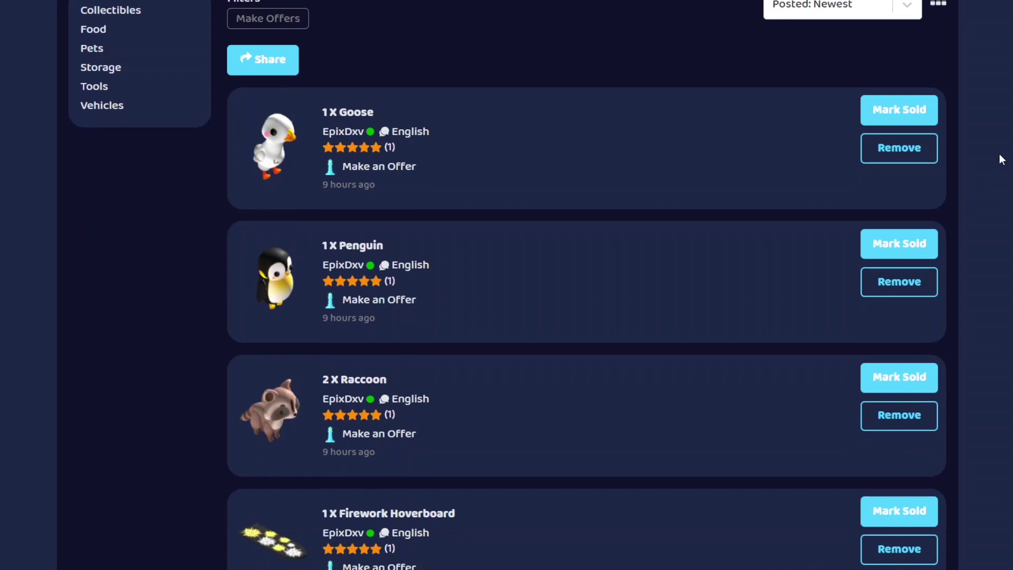
pyautogui.scroll(-1, 1000, 159)
pyautogui.scroll(-1, 1000, 160)
pyautogui.scroll(-1, 1000, 159)
pyautogui.scroll(-1, 1000, 159)
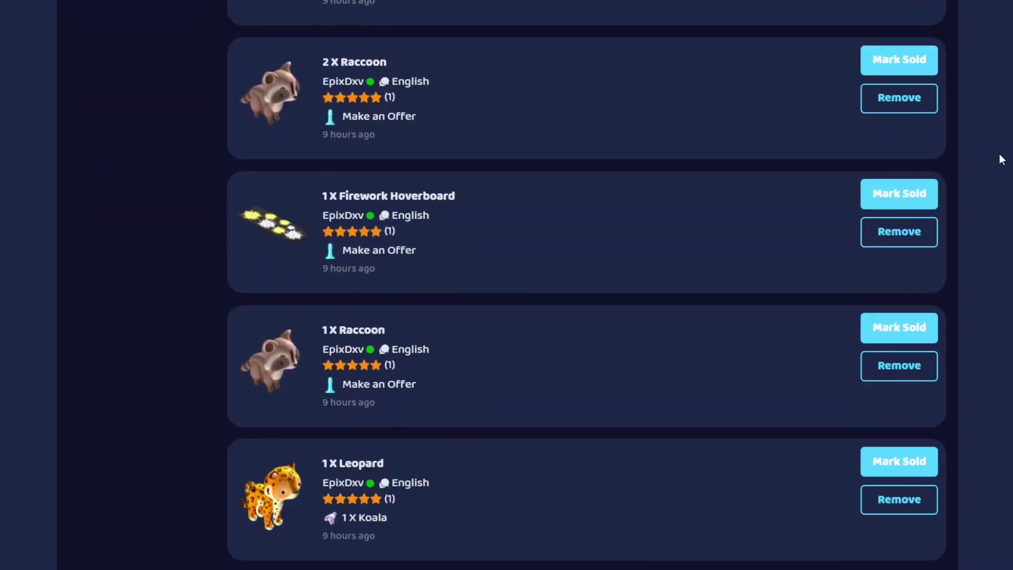
pyautogui.scroll(-1, 1000, 159)
pyautogui.scroll(-2, 999, 159)
pyautogui.scroll(-1, 1000, 159)
pyautogui.scroll(-1, 1000, 159)
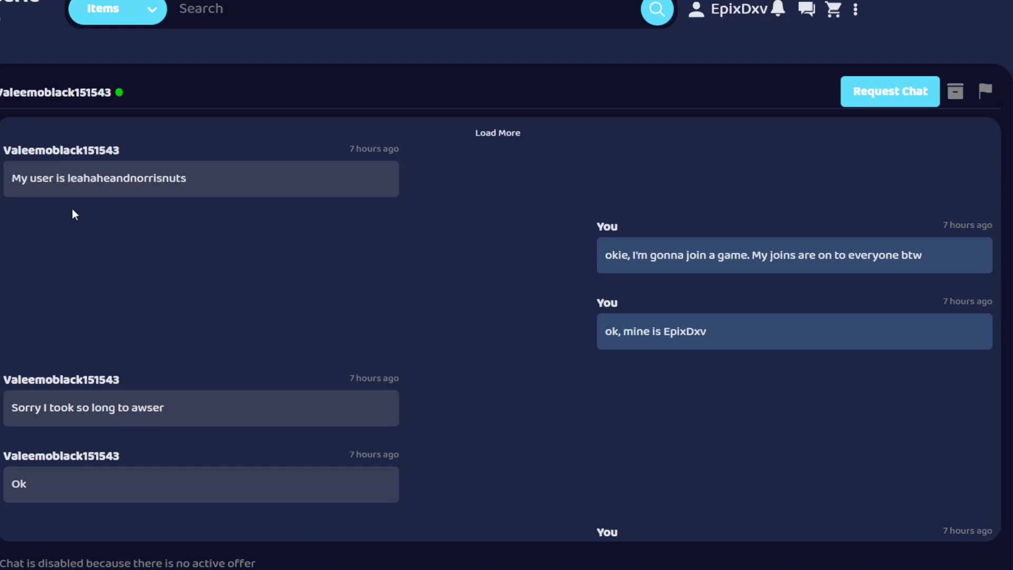
pyautogui.moveTo(18, 173); pyautogui.dragTo(290, 172)
pyautogui.click(715, 283)
pyautogui.moveTo(601, 254); pyautogui.dragTo(916, 267)
pyautogui.moveTo(605, 331); pyautogui.dragTo(707, 333)
pyautogui.click(707, 336)
pyautogui.scroll(-2, 324, 243)
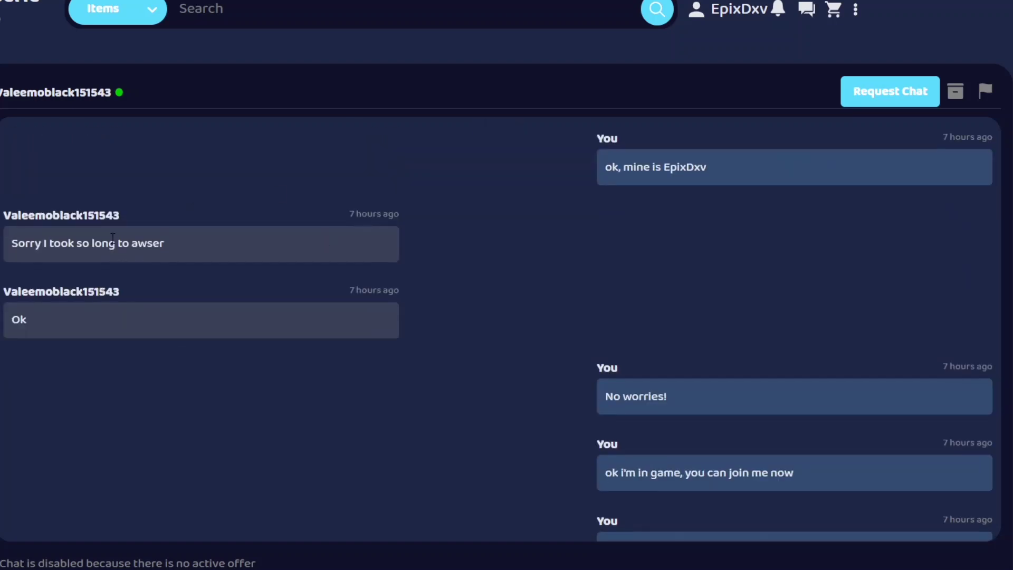
pyautogui.scroll(-2, 593, 412)
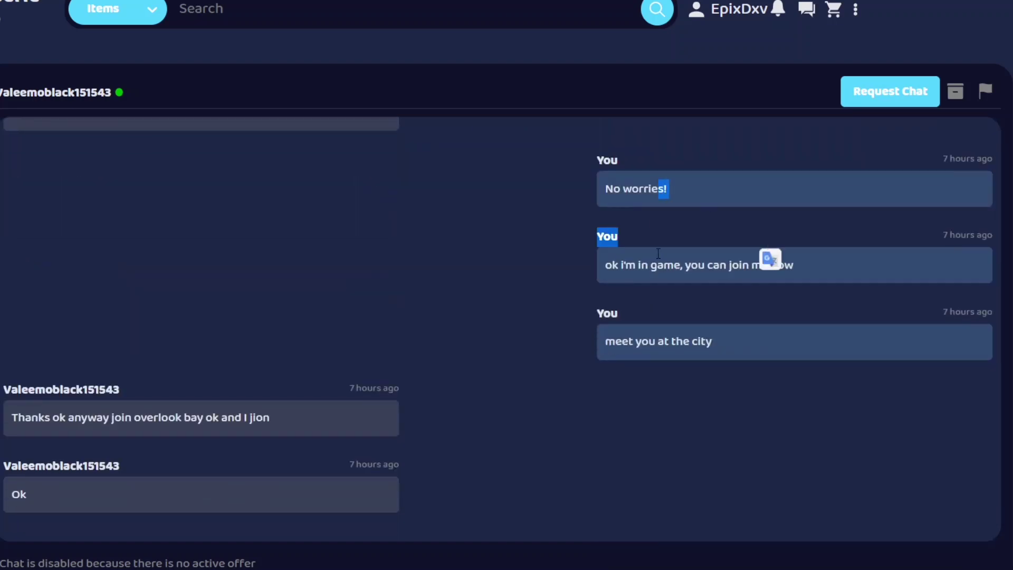
pyautogui.moveTo(650, 265); pyautogui.dragTo(757, 267)
pyautogui.scroll(-1, 292, 364)
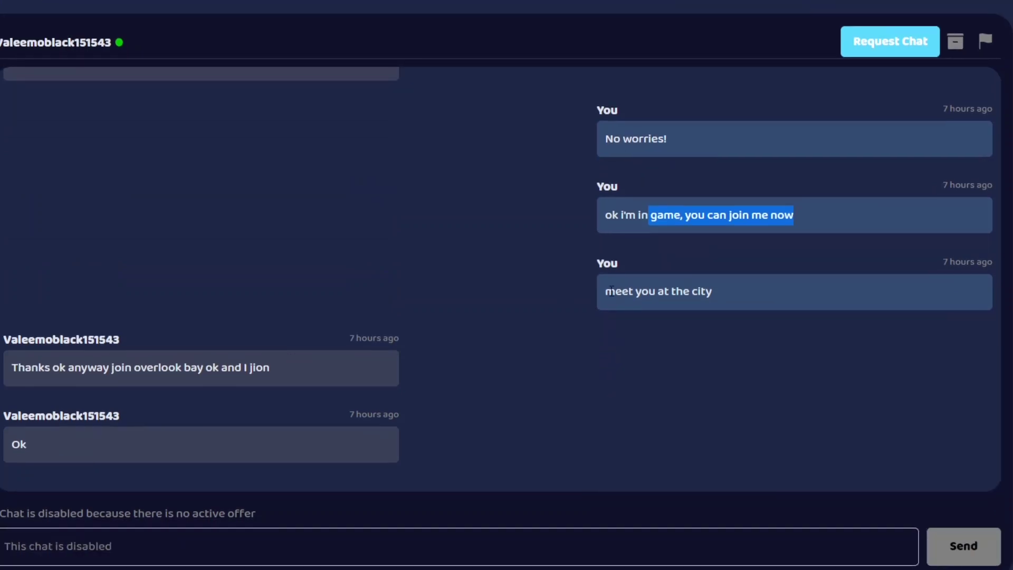
pyautogui.click(639, 287)
pyautogui.scroll(1, 743, 317)
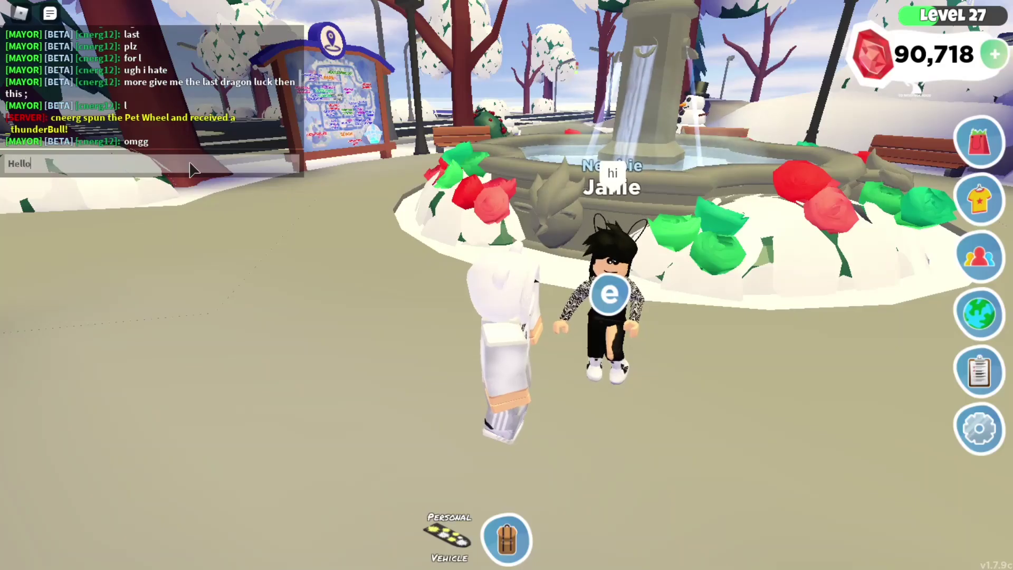
# Greet the other player, check trade settings and send them a trade request.
pyautogui.press('Return')
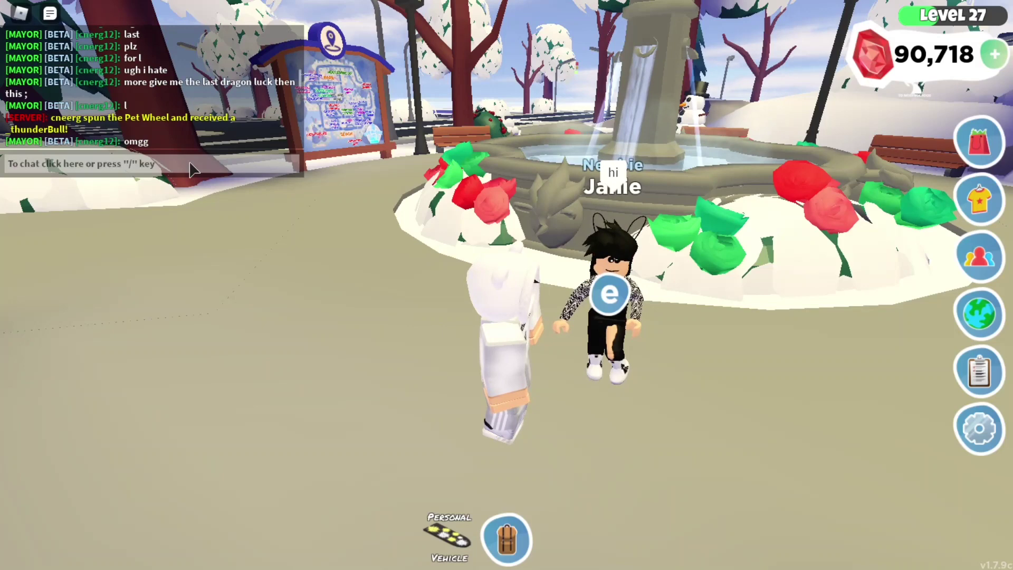
pyautogui.click(959, 427)
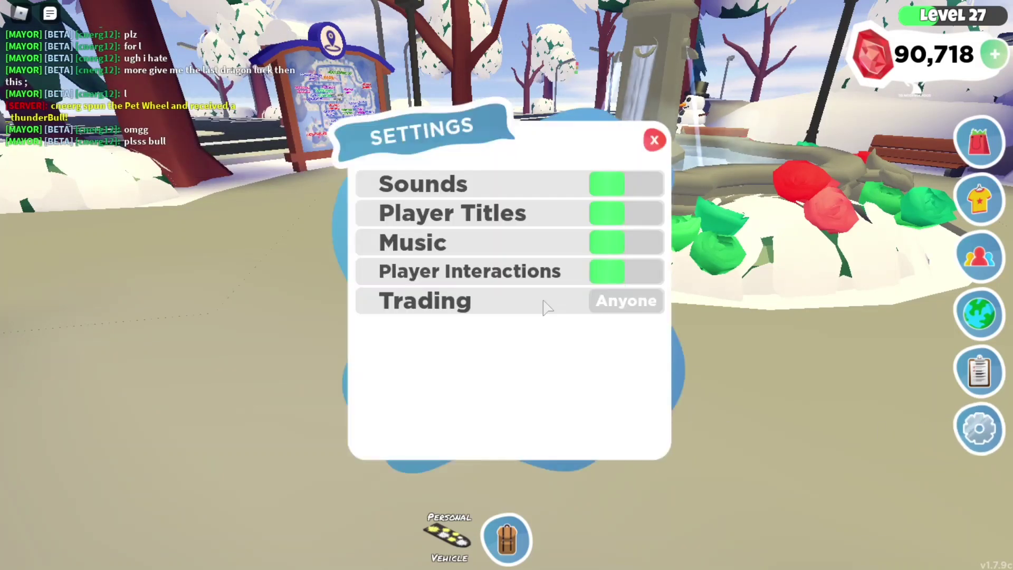
pyautogui.click(654, 141)
pyautogui.click(599, 291)
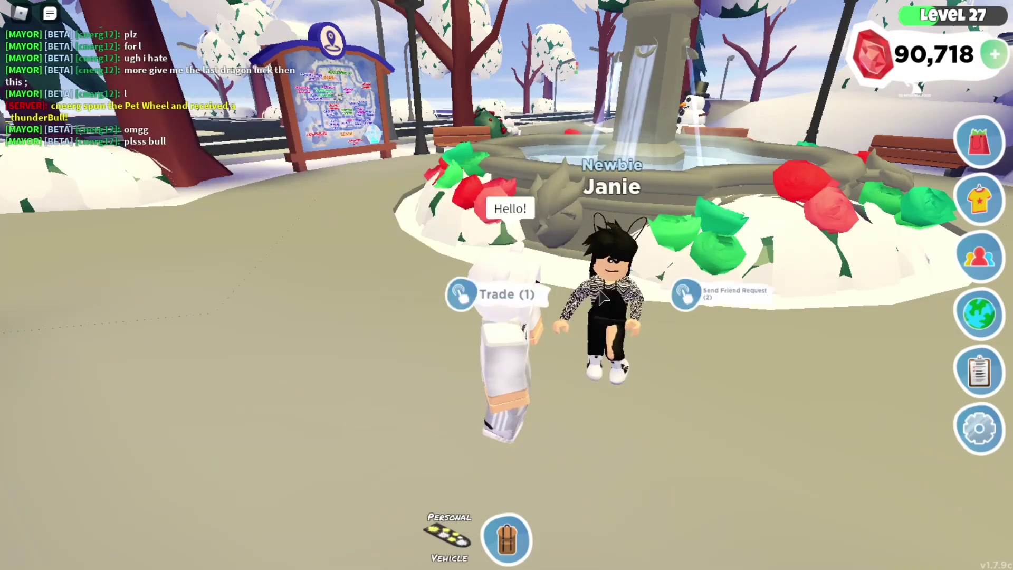
pyautogui.click(501, 291)
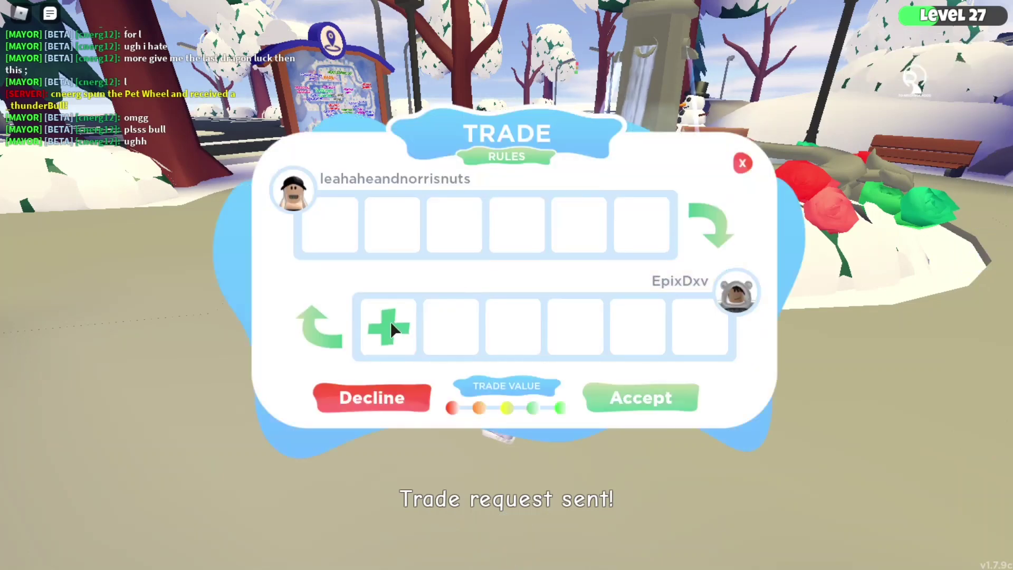
# Search the pets inventory for 'dragon' and add the Dragon to the trade offer.
pyautogui.click(389, 327)
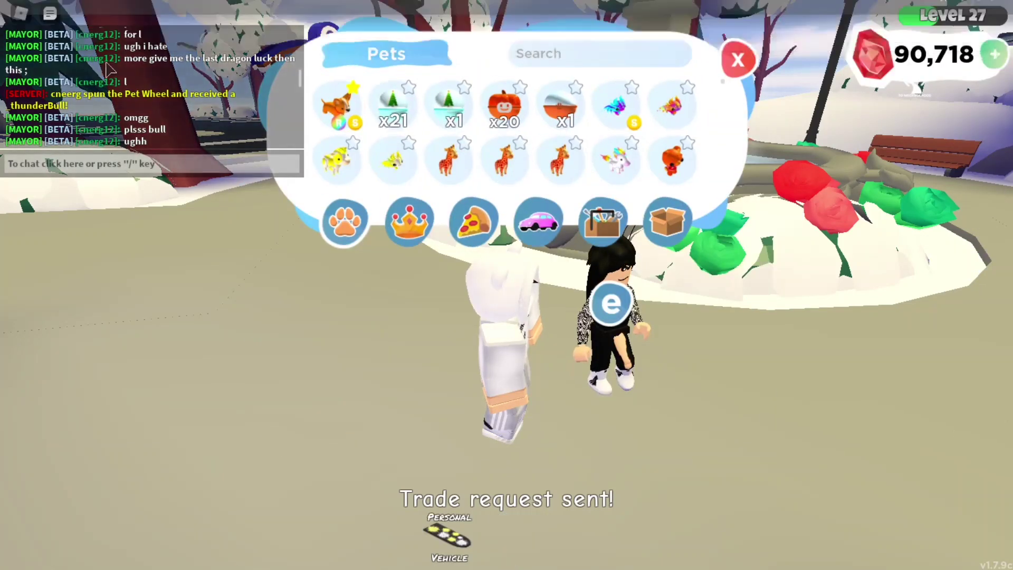
pyautogui.click(569, 63)
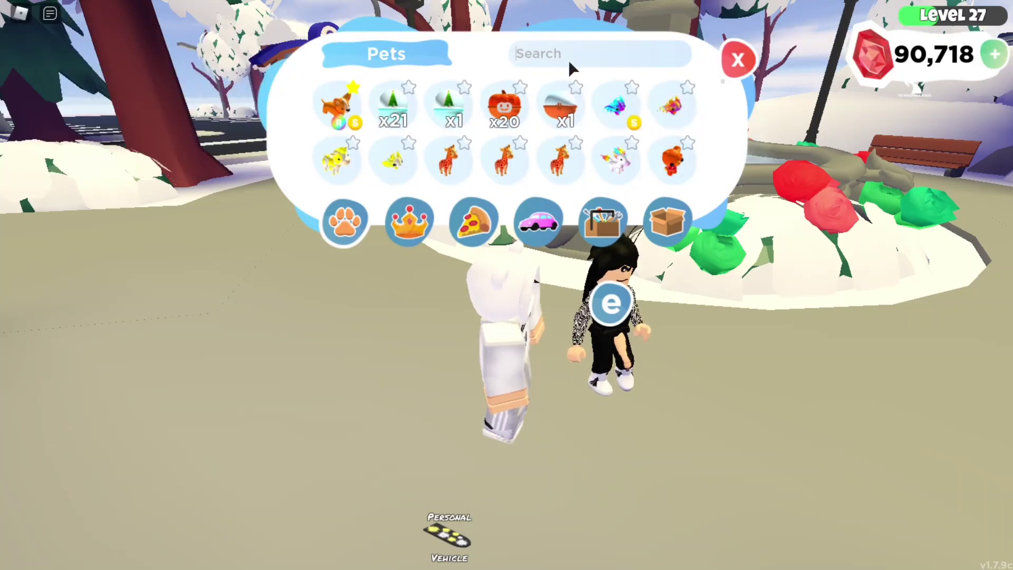
pyautogui.write('dragon')
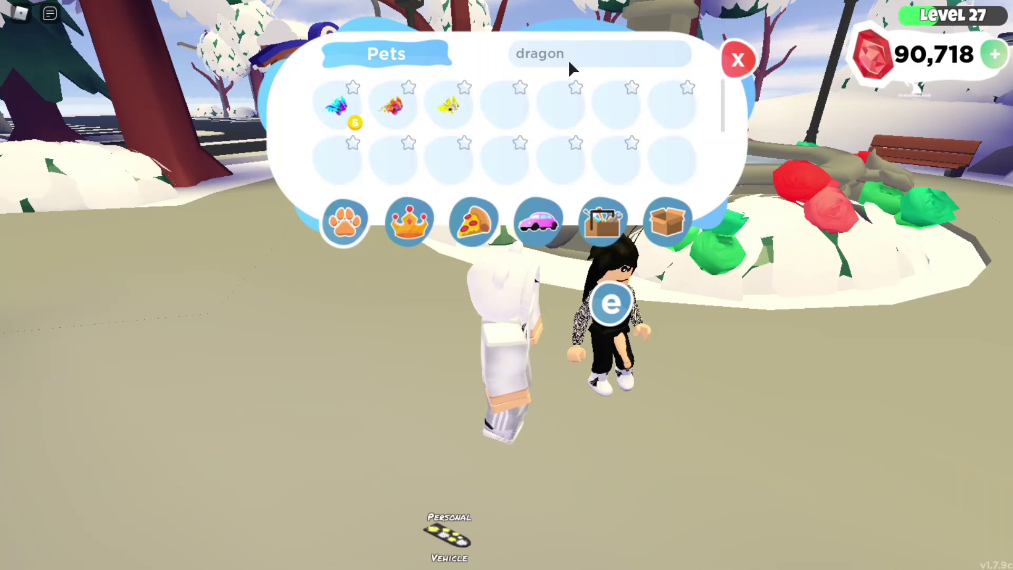
pyautogui.click(520, 107)
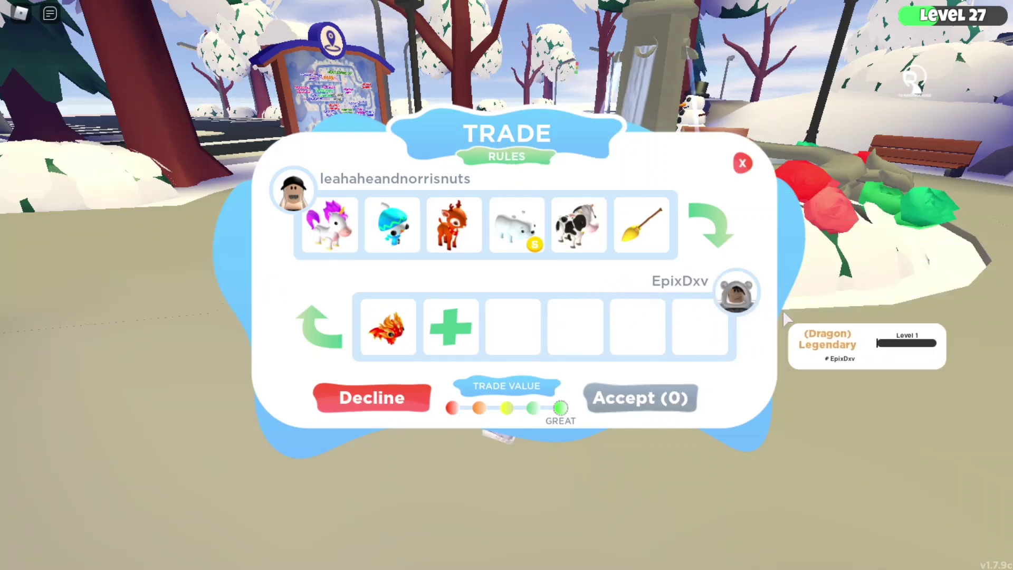
# Accept and confirm the Dragon trade, dismiss the completion message and bring up chat.
pyautogui.click(665, 396)
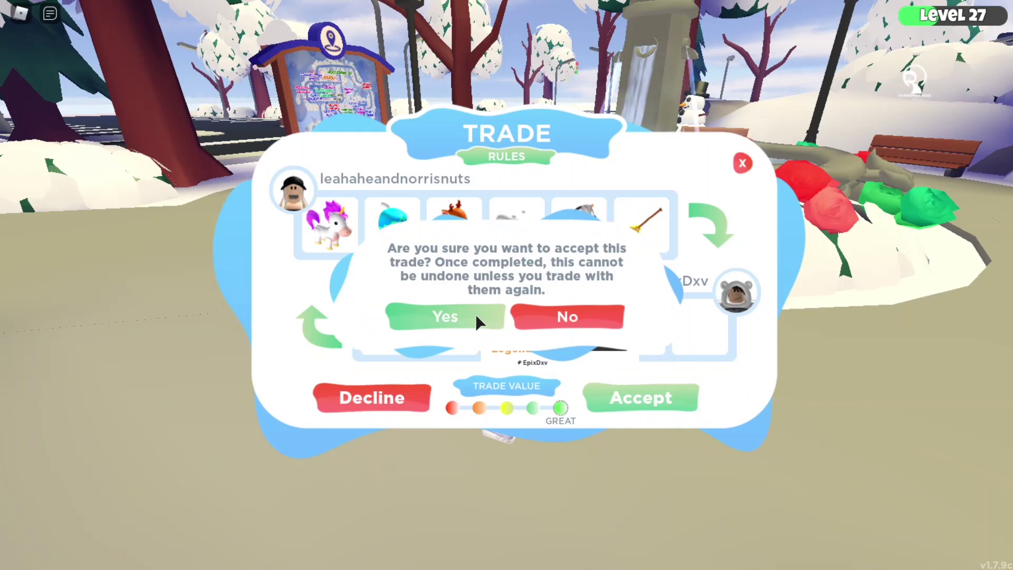
pyautogui.click(456, 310)
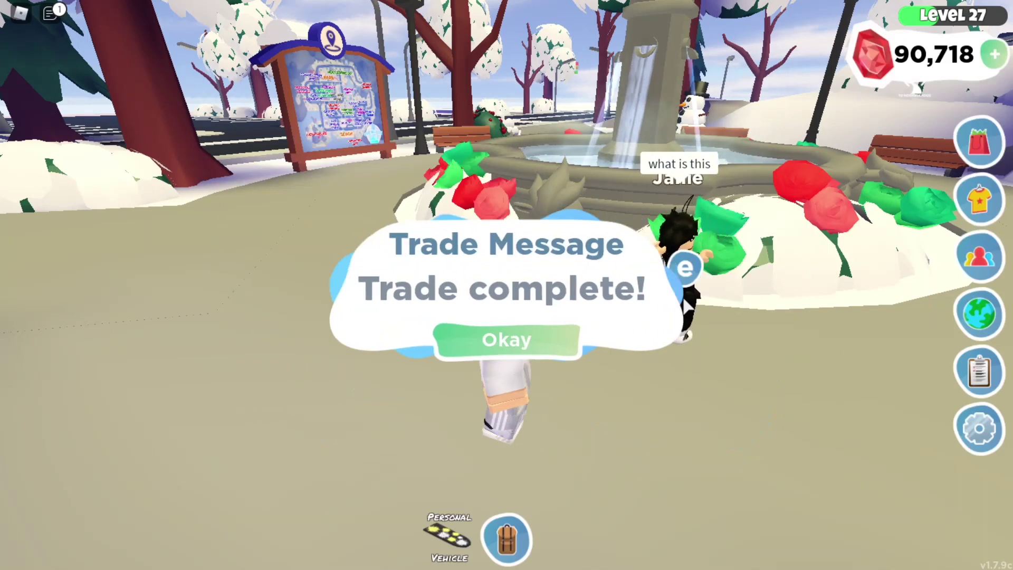
pyautogui.click(551, 344)
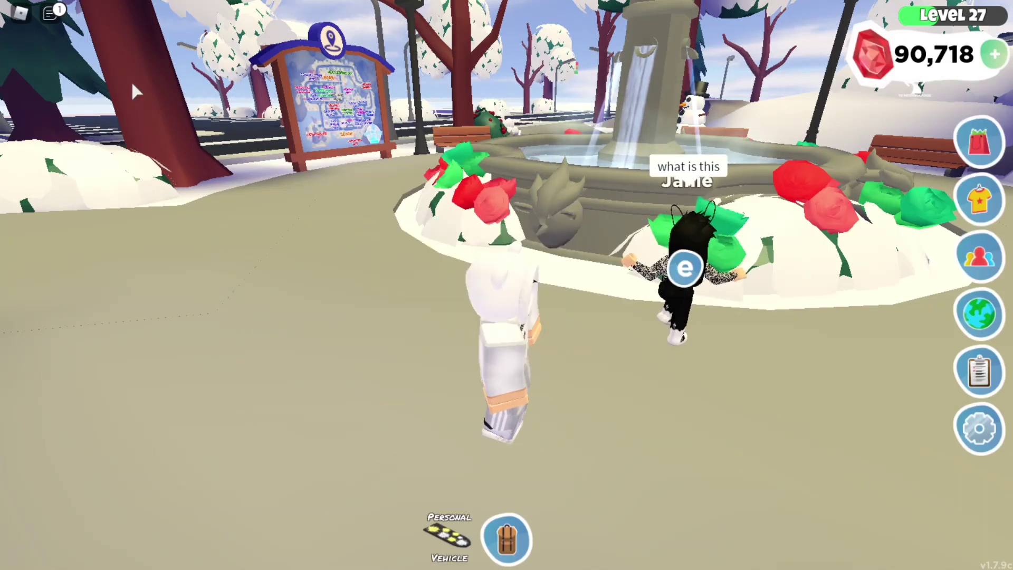
pyautogui.click(44, 21)
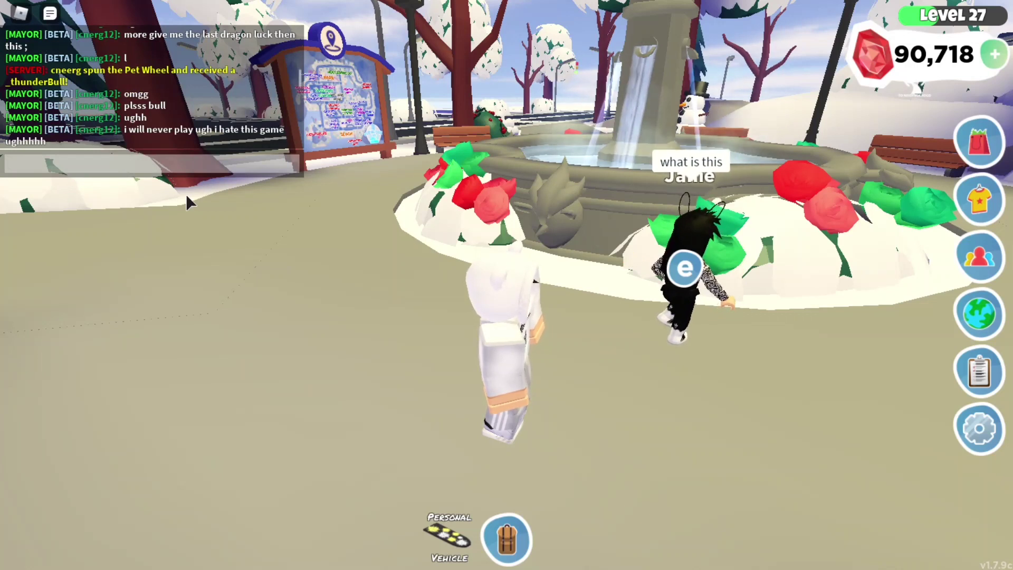
pyautogui.write('Thank you for the tr')
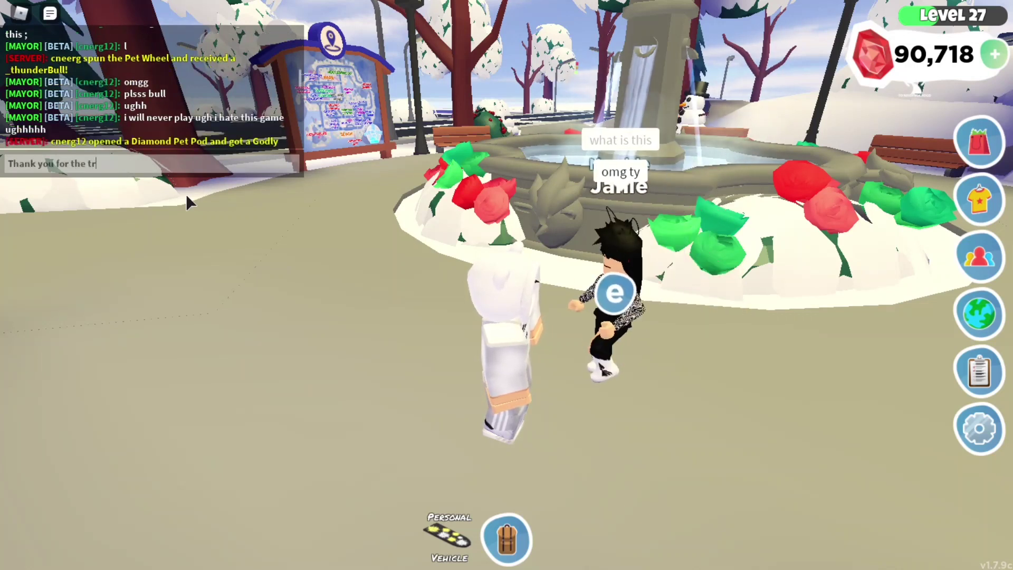
pyautogui.write('ade!')
# Send 'Thank you for the trade!', walk the avatar around and check the pets inventory.
pyautogui.press('Return')
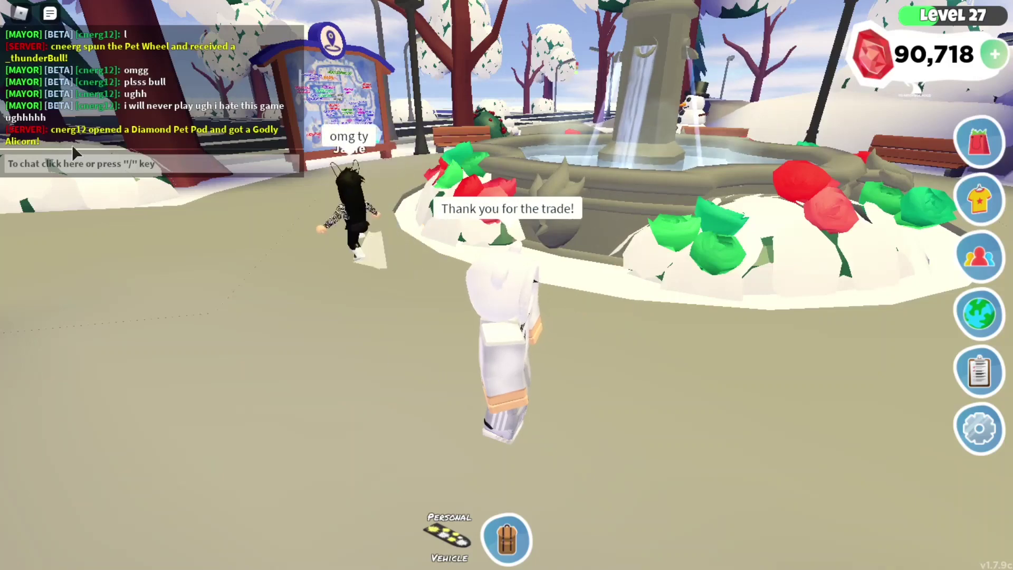
pyautogui.moveTo(315, 217); pyautogui.dragTo(326, 220)
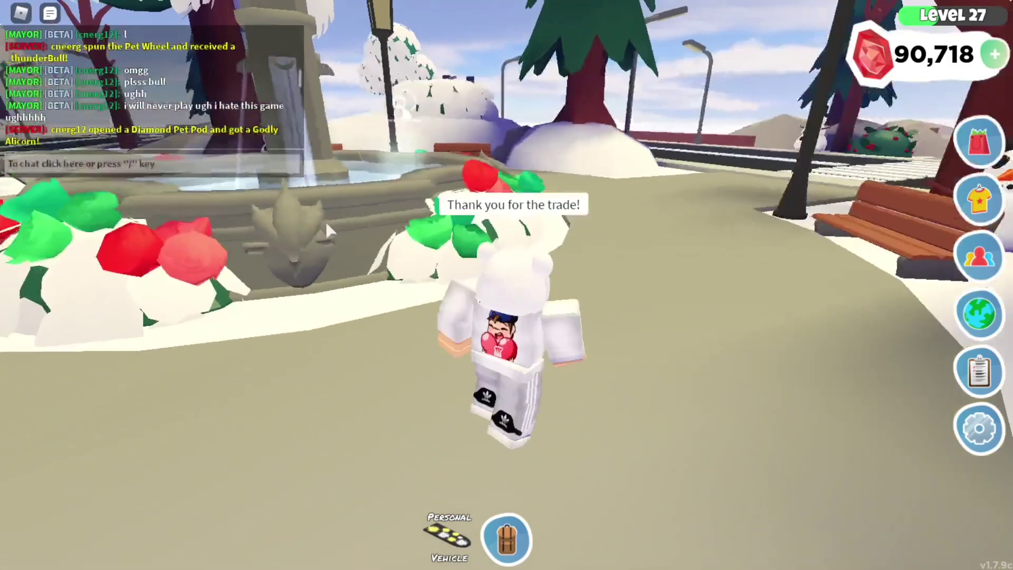
pyautogui.press('w')
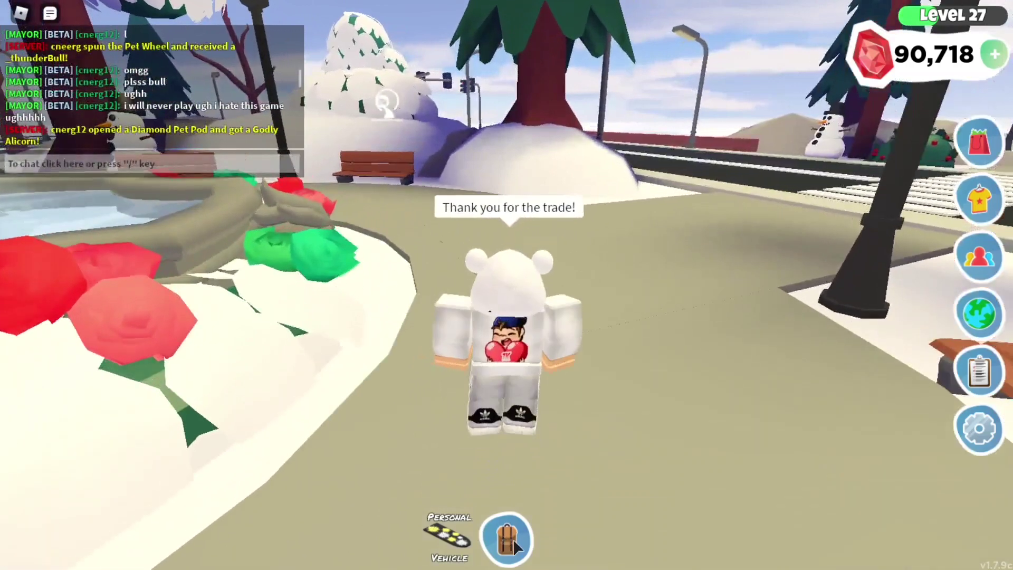
pyautogui.click(511, 540)
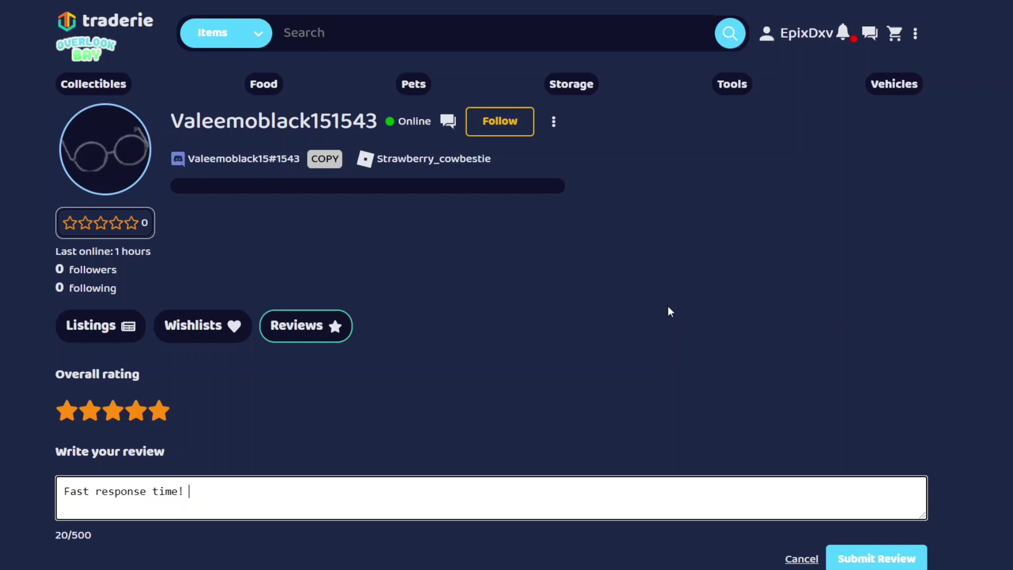
pyautogui.scroll(-1, 668, 310)
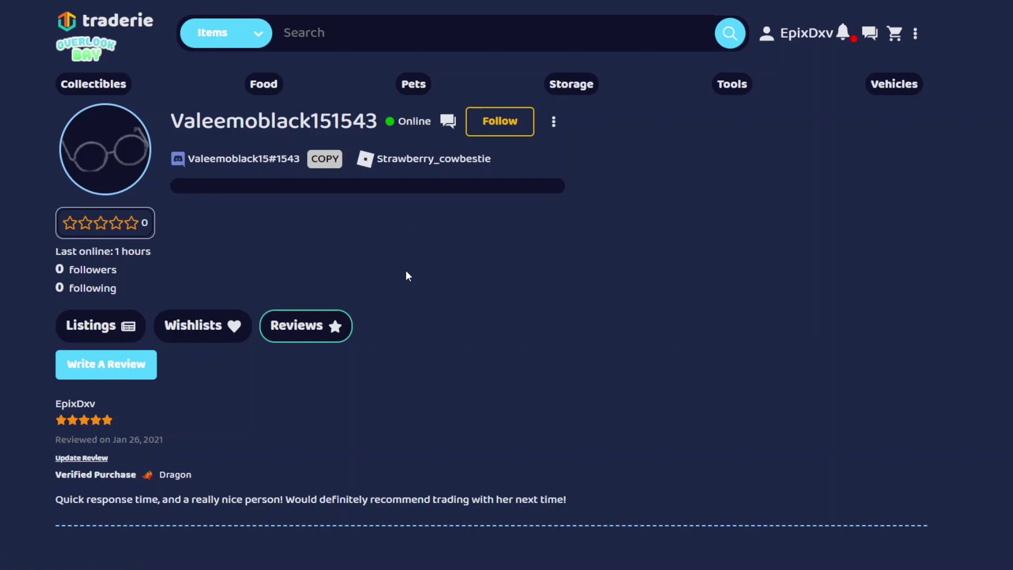
pyautogui.scroll(-2, 414, 314)
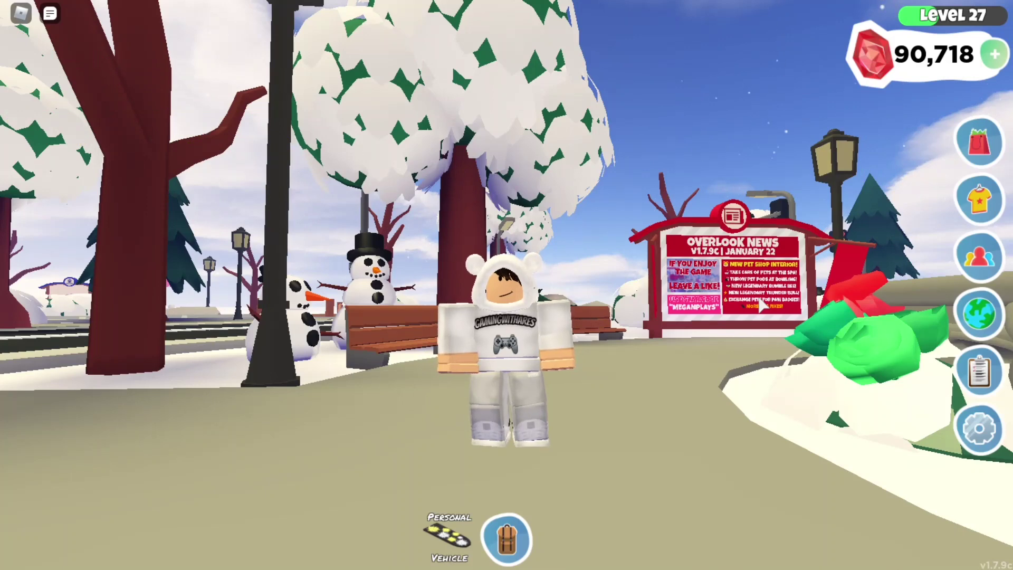
pyautogui.scroll(2, 899, 417)
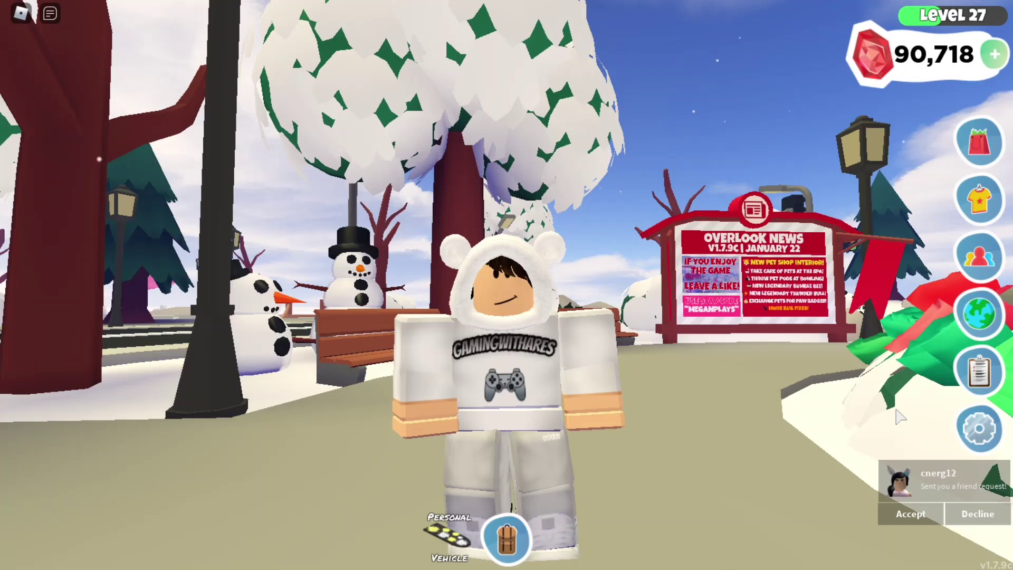